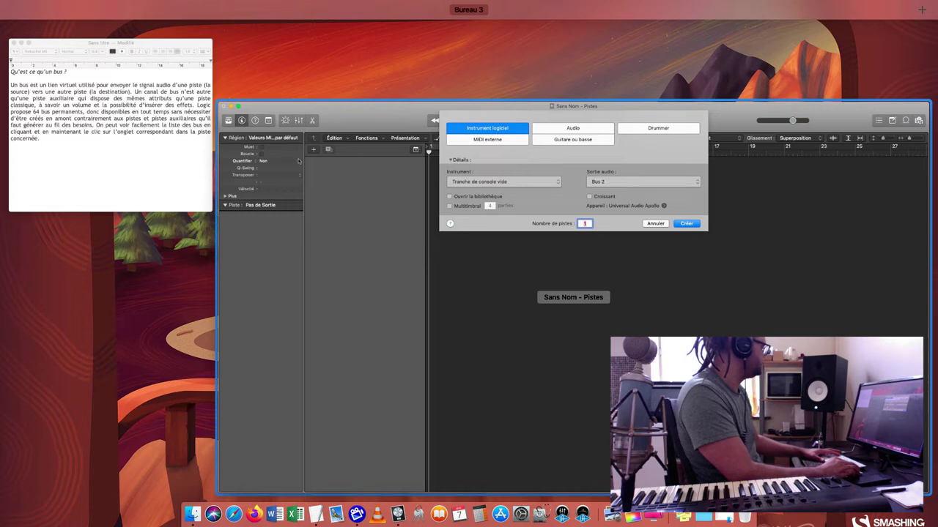
Switch to the TextEdit note about buses, enlarge its window and place it over the new-track dialog.
left_click(146, 157)
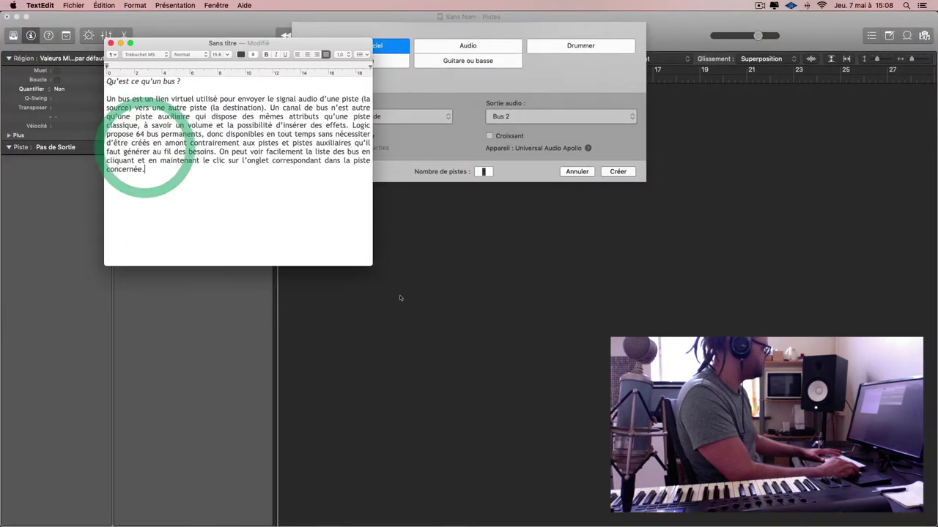
left_click_drag(371, 265, 487, 297)
left_click_drag(436, 42, 574, 152)
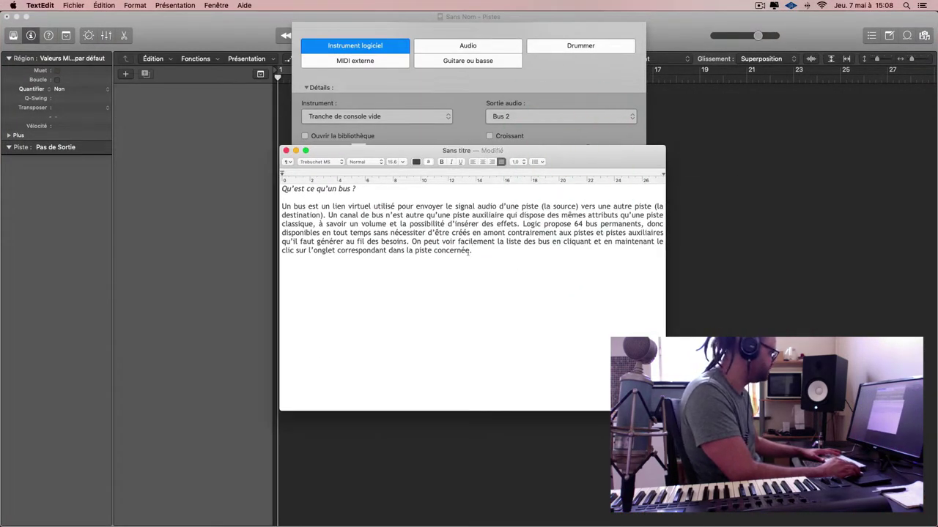
Set the font size of the note's entire text to 18.
key("super+a")
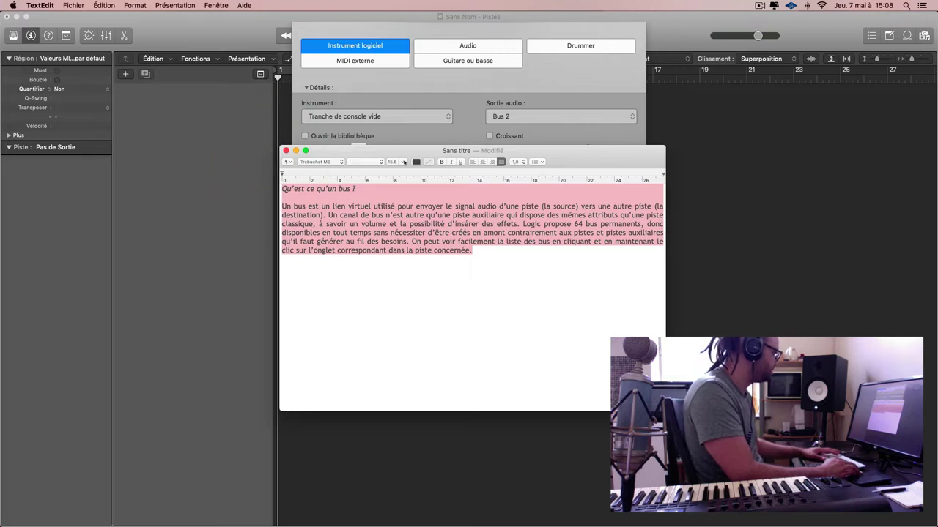
left_click(403, 162)
left_click(390, 211)
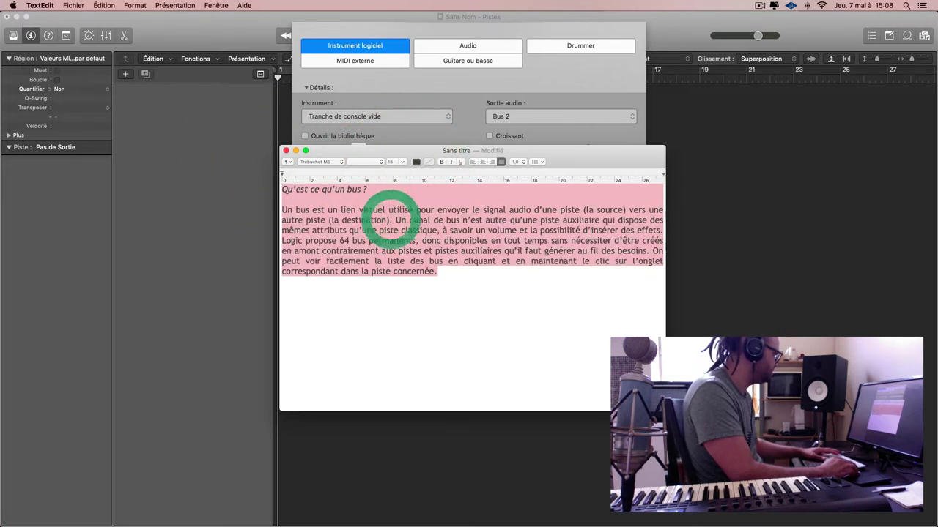
left_click(403, 162)
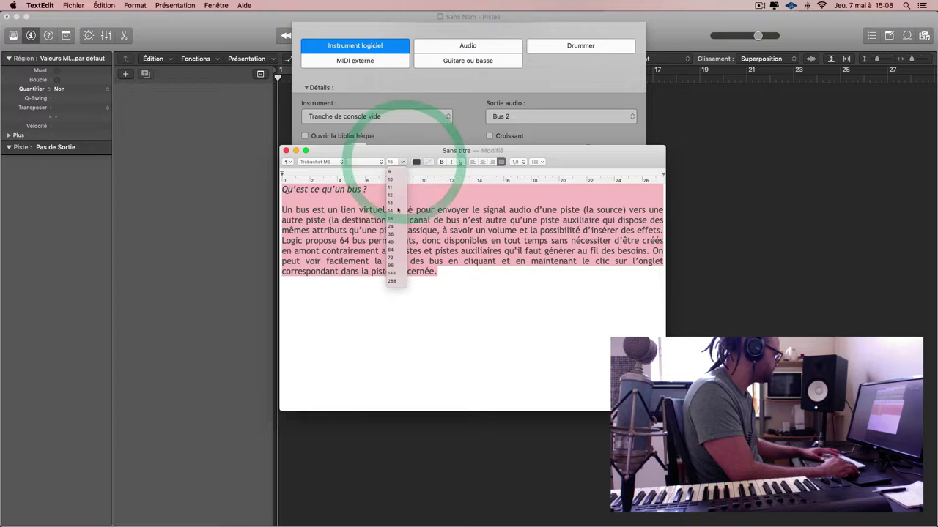
left_click(392, 217)
left_click(469, 325)
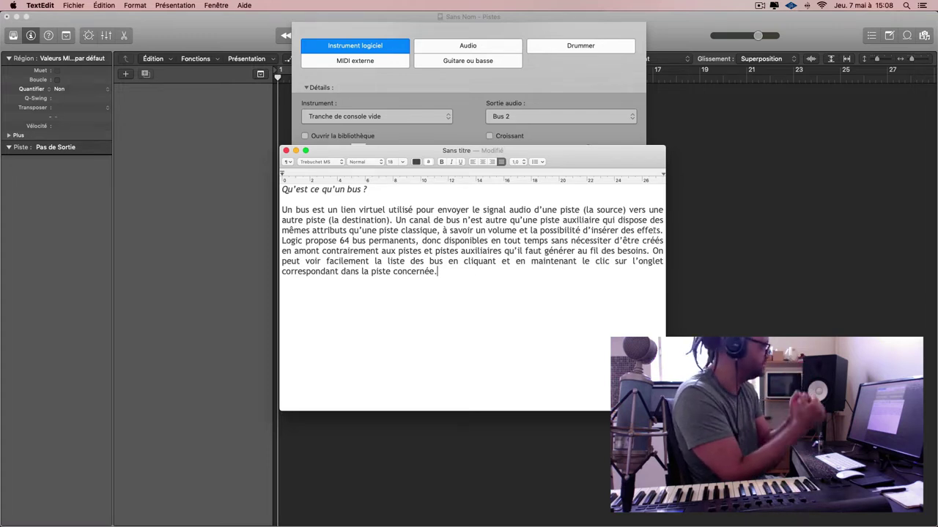
Compare the audio output setting in Logic Pro's new-track dialog with the bus definition in the TextEdit note.
left_click(772, 315)
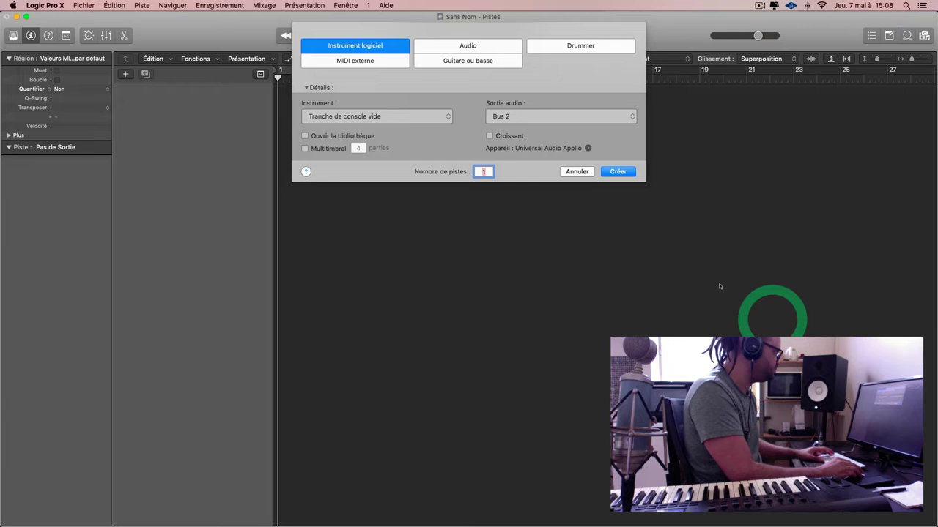
left_click(727, 212)
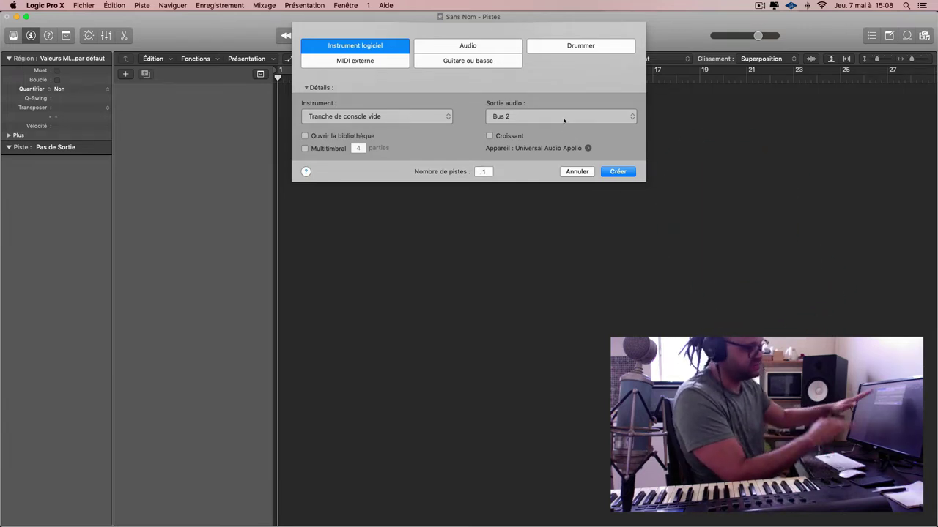
key("ctrl+Up")
left_click(733, 322)
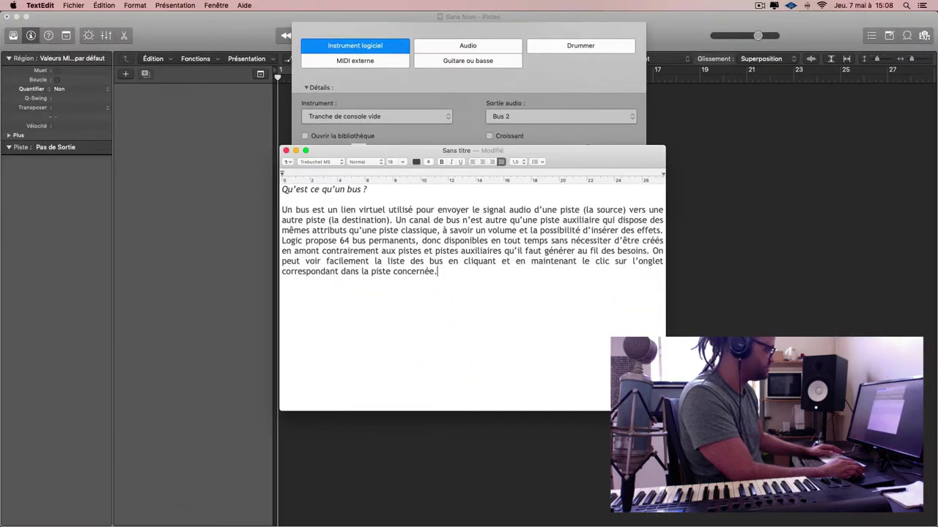
In Logic Pro, create one software instrument track with an empty channel strip and Bus 2 output, and collapse its track parameters.
left_click(810, 251)
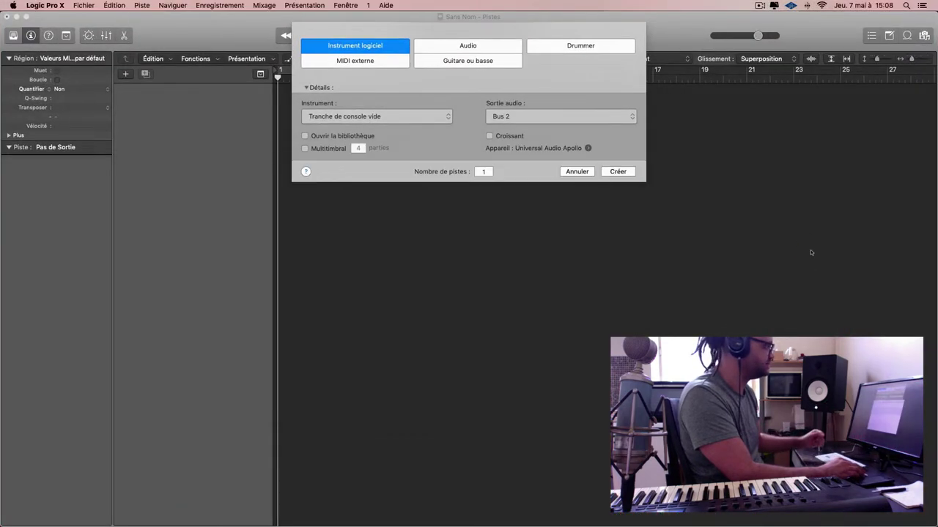
left_click(622, 171)
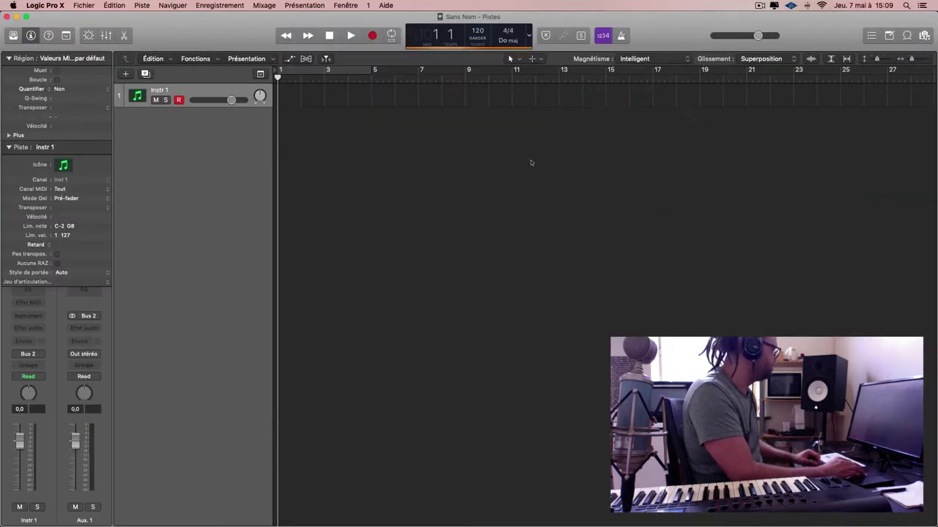
left_click(452, 189)
left_click(144, 94)
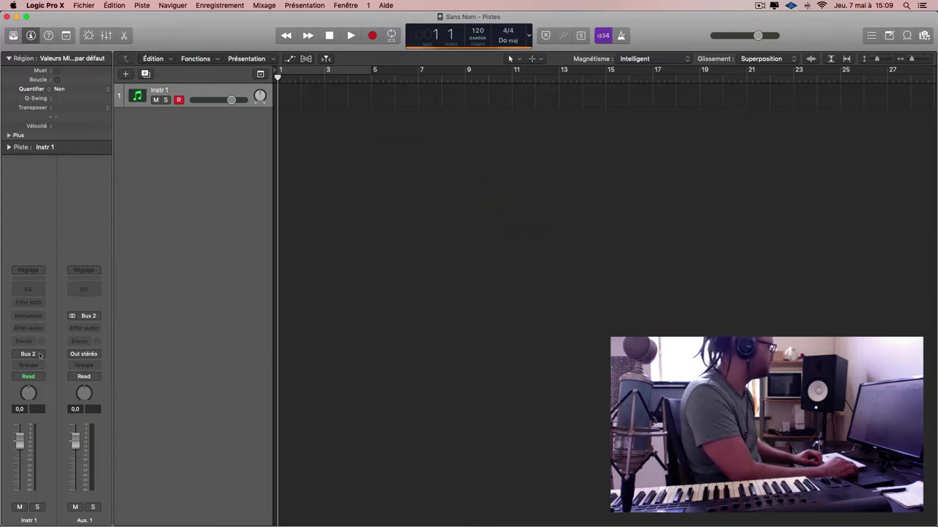
left_click(28, 376)
Load the Ultrabeat drum synth into the new track's instrument slot.
left_click(42, 319)
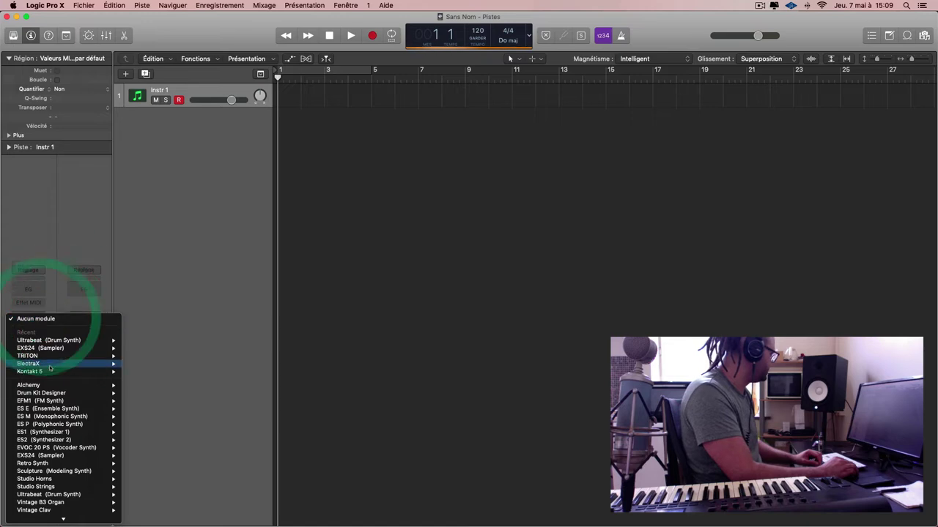
mouse_move(72, 363)
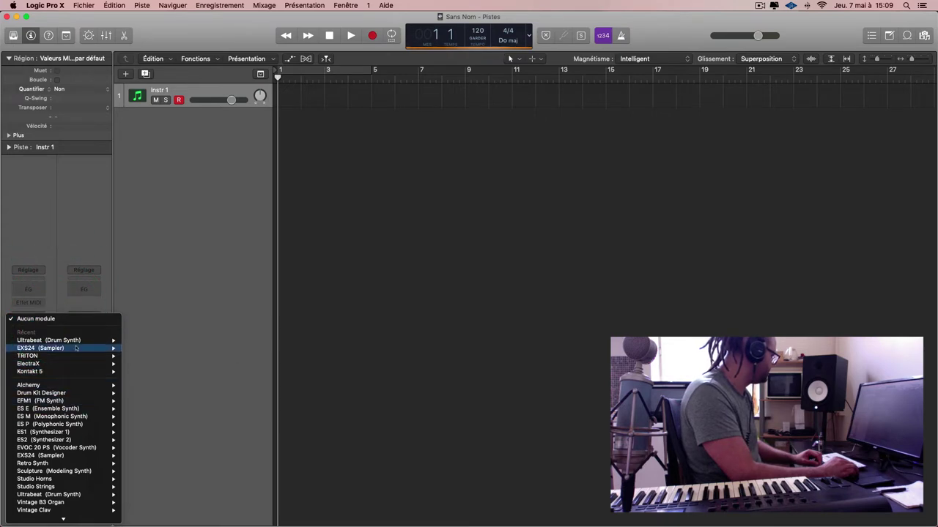
mouse_move(109, 340)
left_click(147, 340)
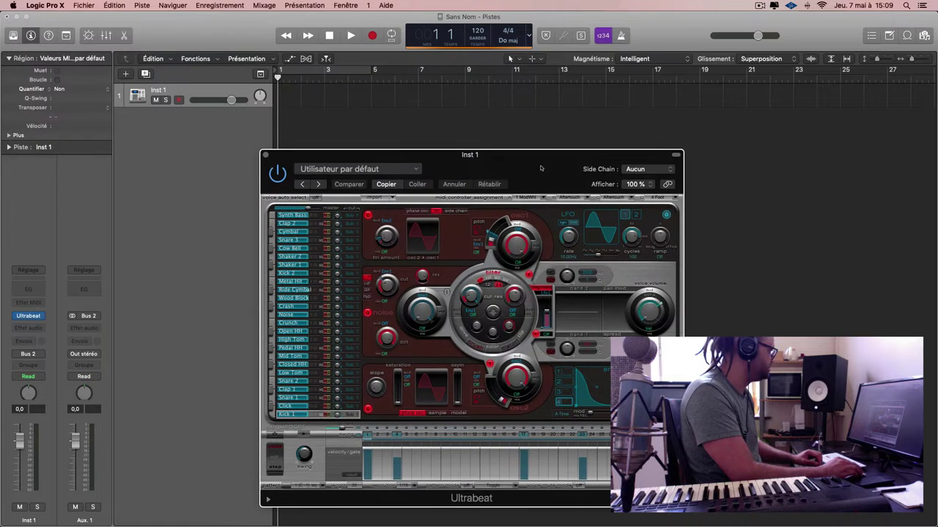
left_click(534, 157)
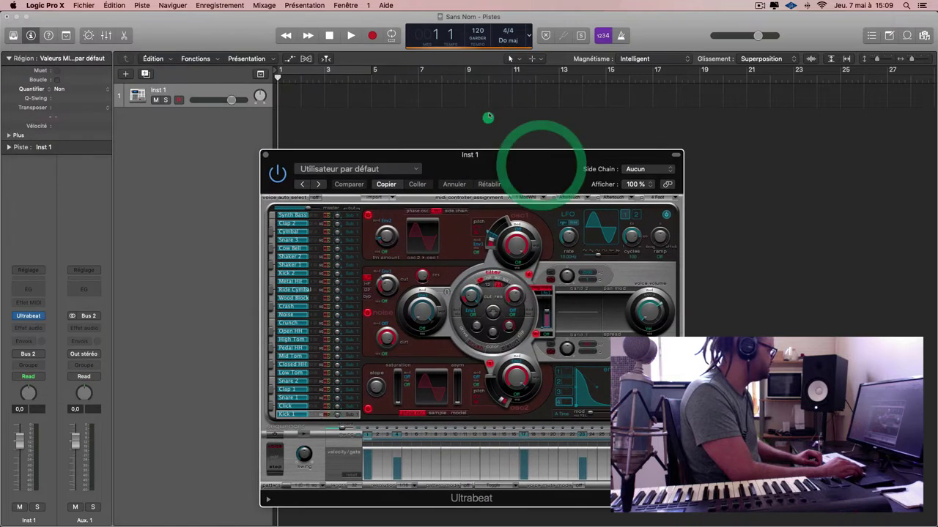
Save the project as BEAT in the Logic folder and move the Ultrabeat window higher in the workspace.
left_click(83, 5)
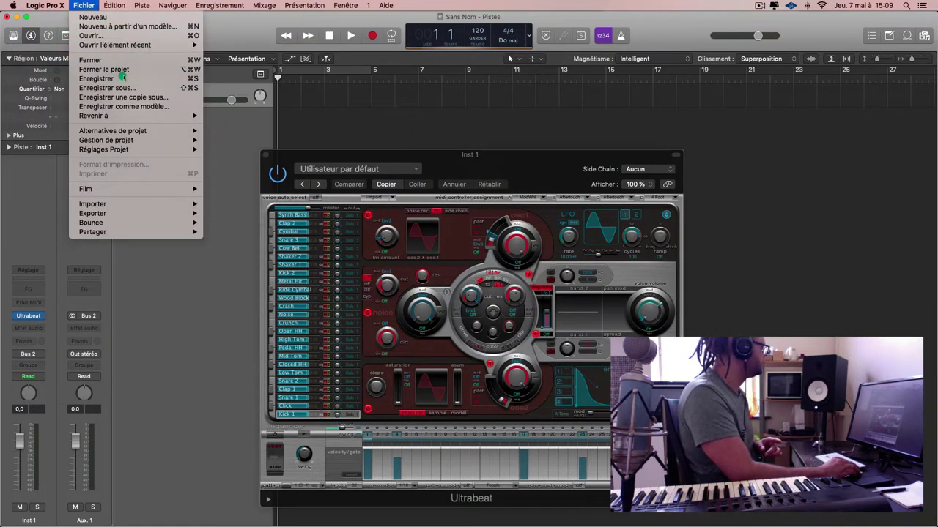
left_click(128, 62)
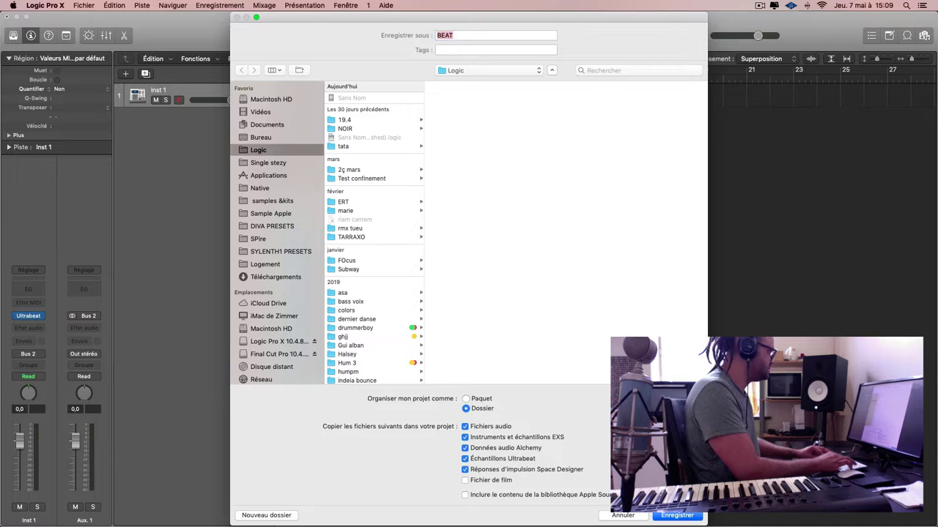
type("BEAT")
key("Return")
left_click_drag(510, 164, 529, 119)
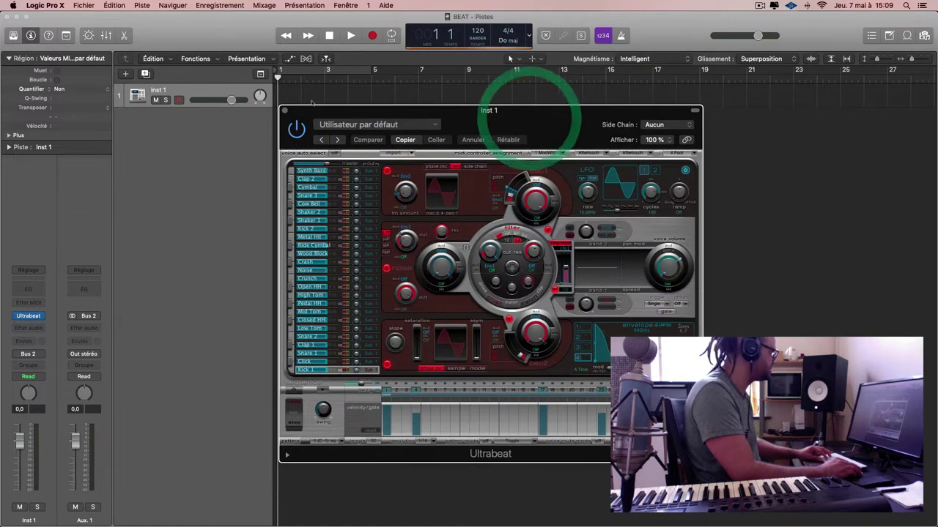
Enable the cycle range over bars 1 to 5, set the tempo to 95, and play the loop to try the Ultrabeat sounds.
left_click(331, 71)
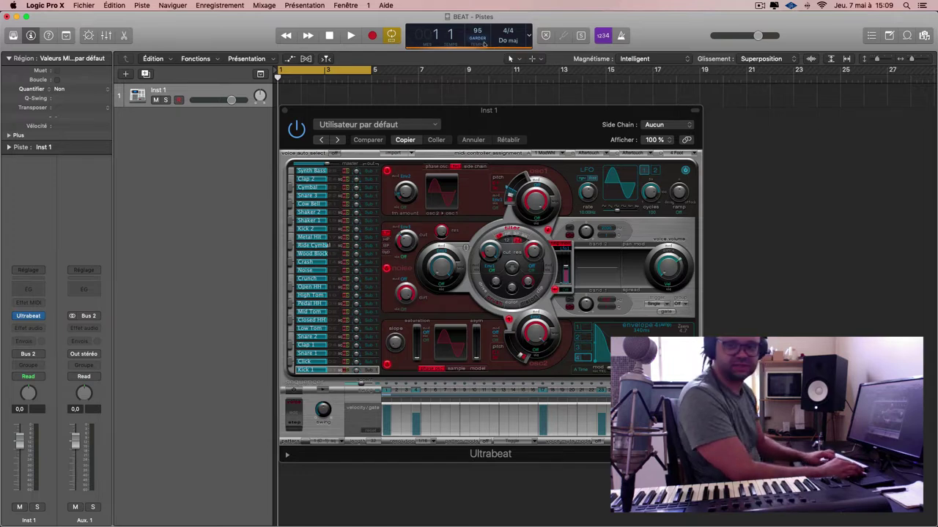
key("space")
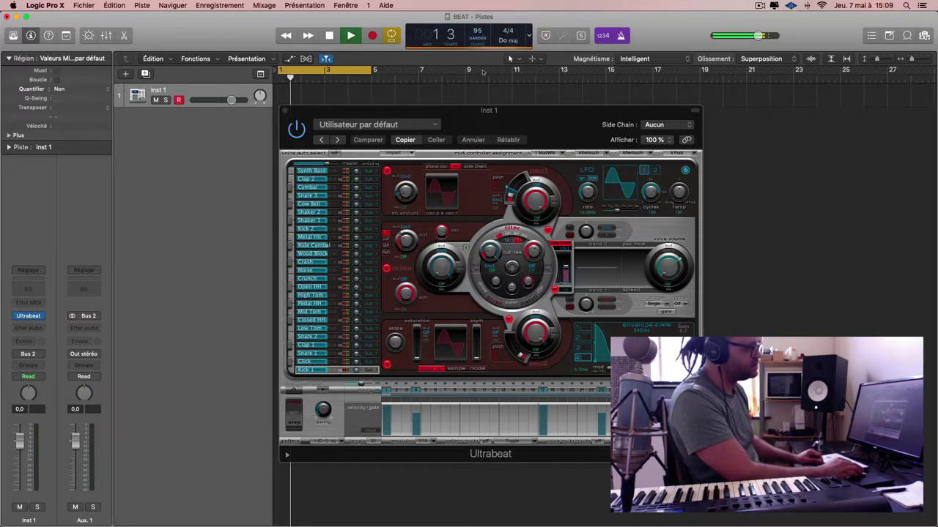
left_click_drag(571, 129, 597, 129)
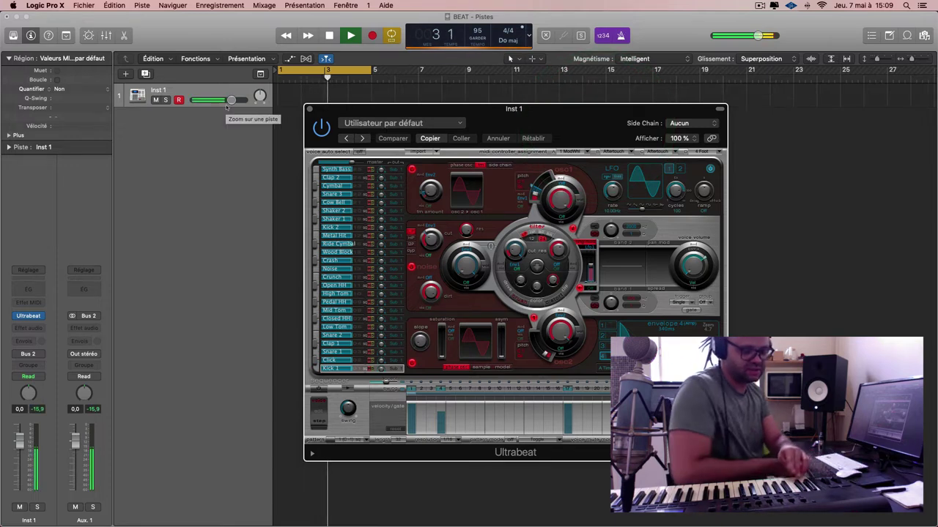
key("space")
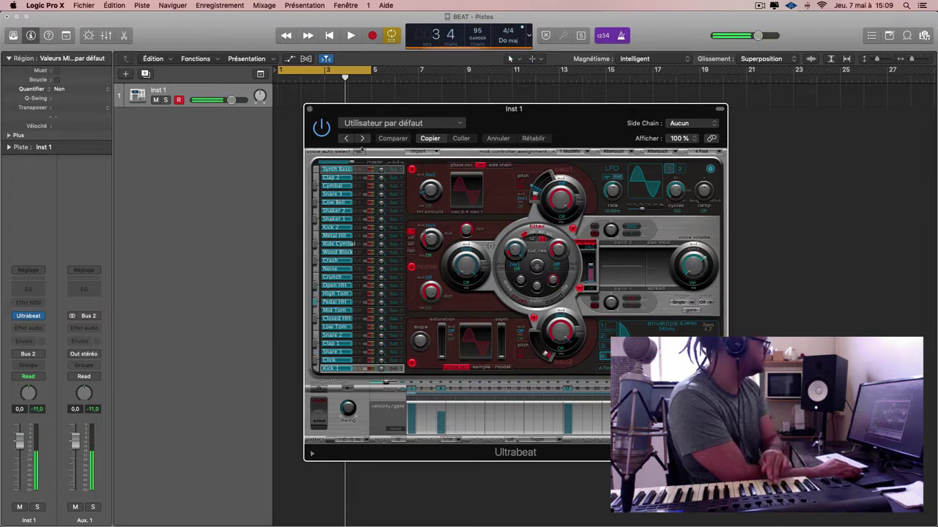
Load the Adept Machine preset in Ultrabeat, turn on the plug-in window's link option and audition the kit over the loop.
left_click(362, 138)
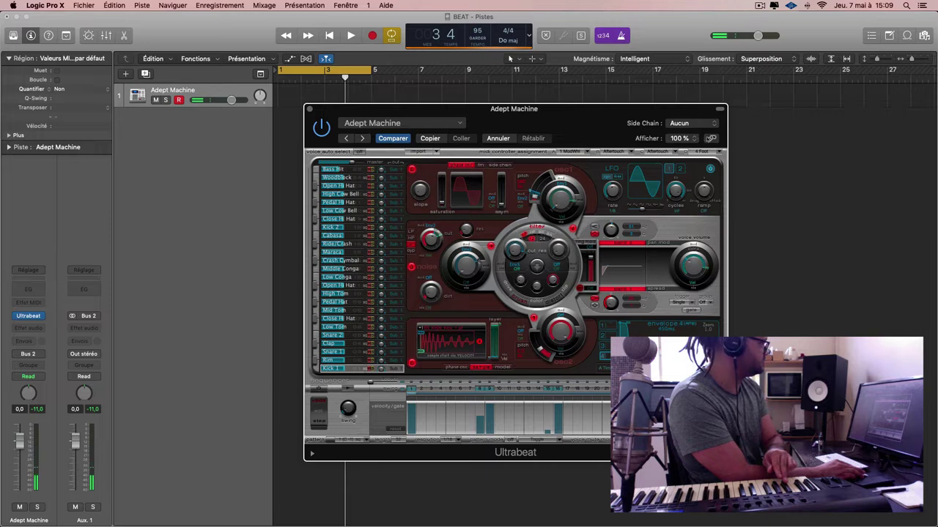
left_click(710, 138)
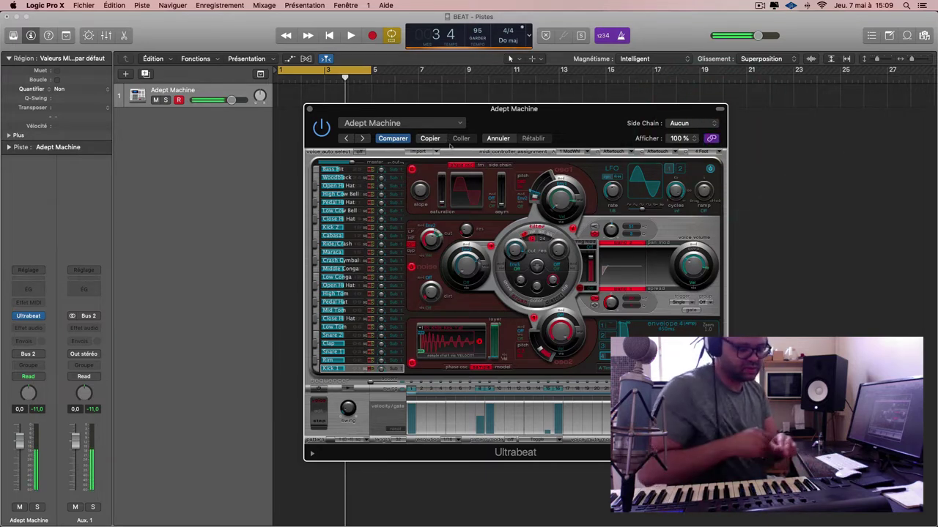
key("space")
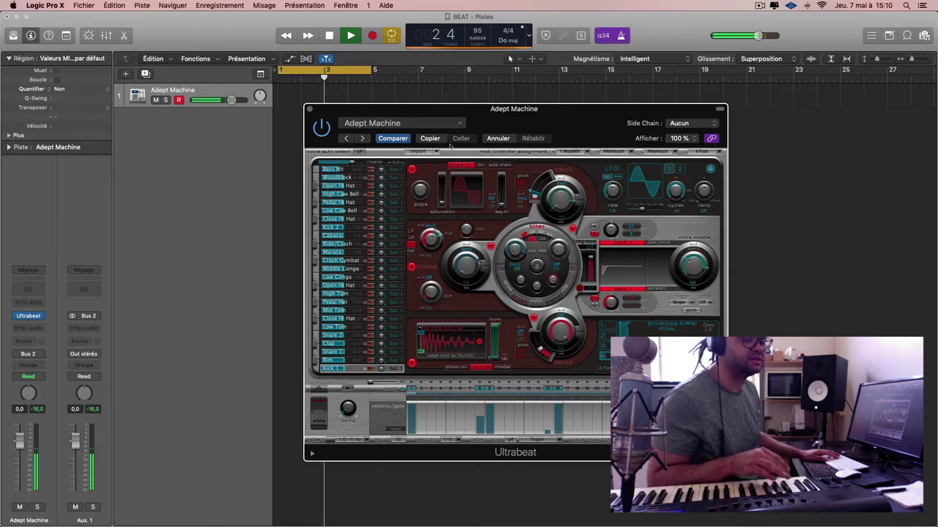
key("space")
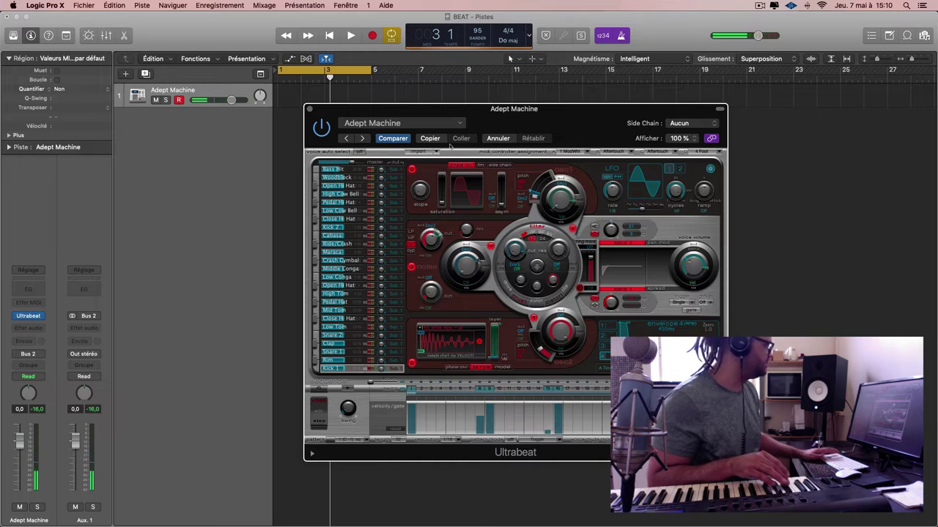
Record a closed hi-hat pattern over the four-bar cycle on the Adept Machine track and close the Ultrabeat window.
key("r")
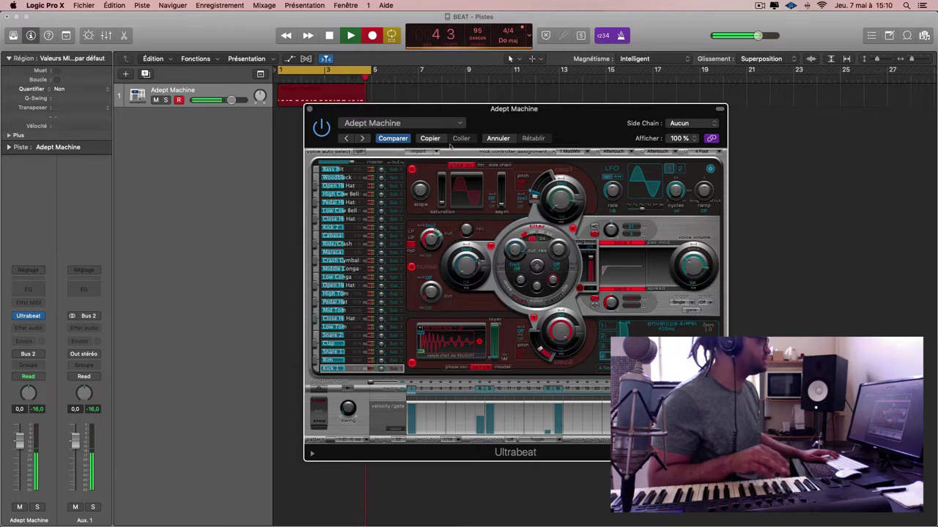
key("space")
key("super+w")
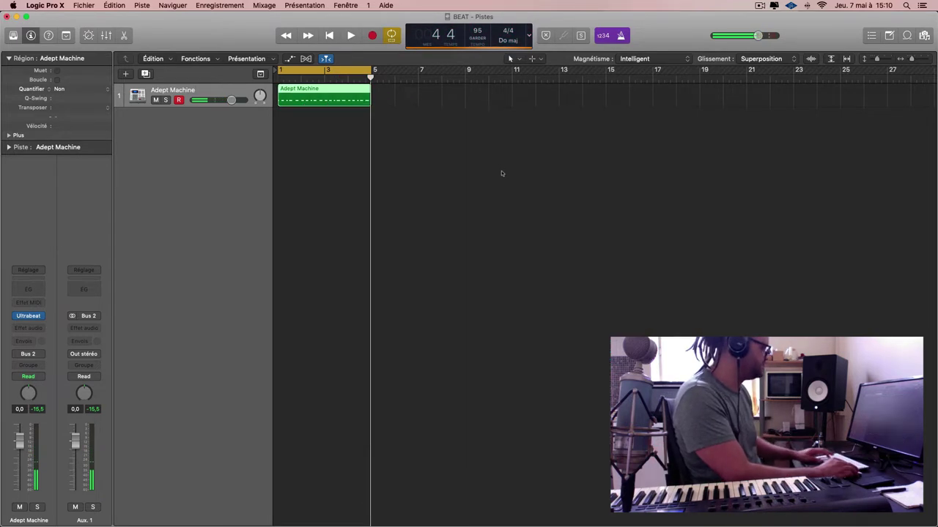
Open the recorded hi-hat region in the piano roll, quantize it to 1/16 Note and play it back.
key("p")
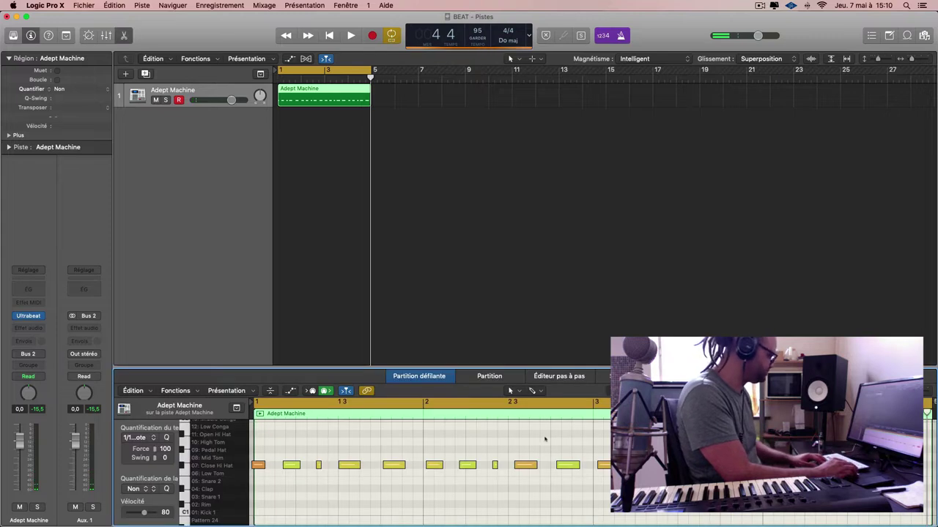
key("super+Left")
key("super+Left")
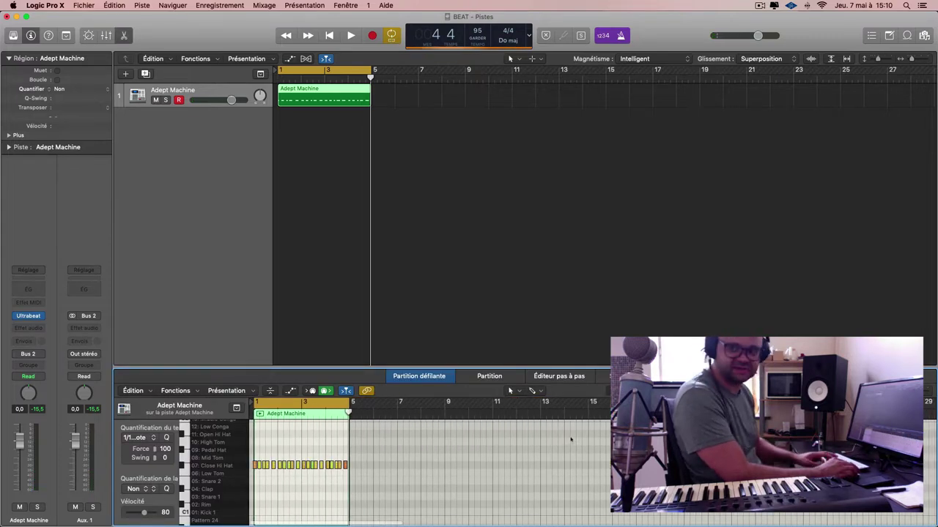
left_click(306, 101)
left_click(87, 89)
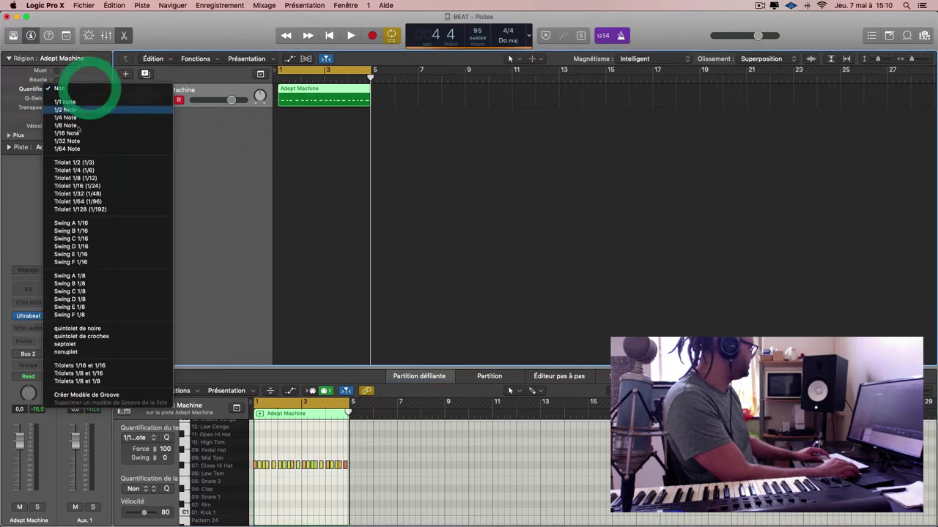
left_click(79, 134)
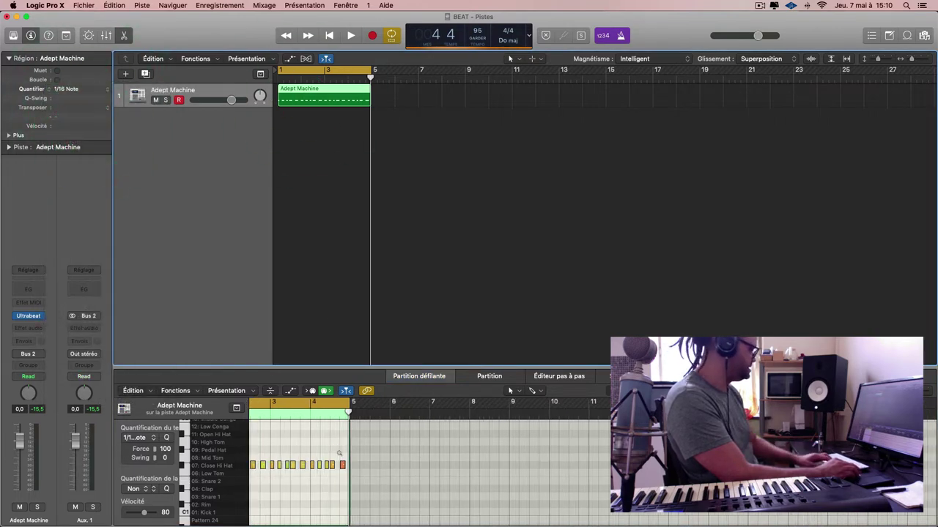
left_click(339, 454, "ctrl+alt")
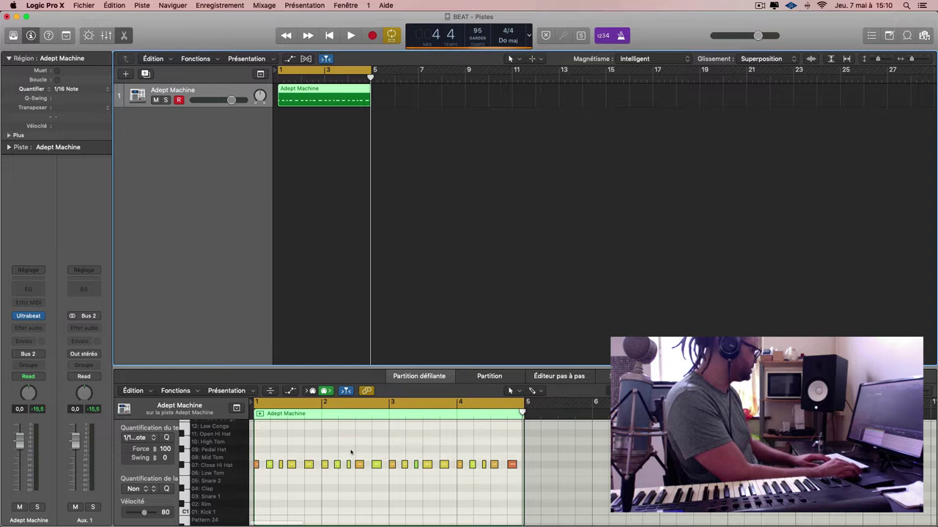
key("space")
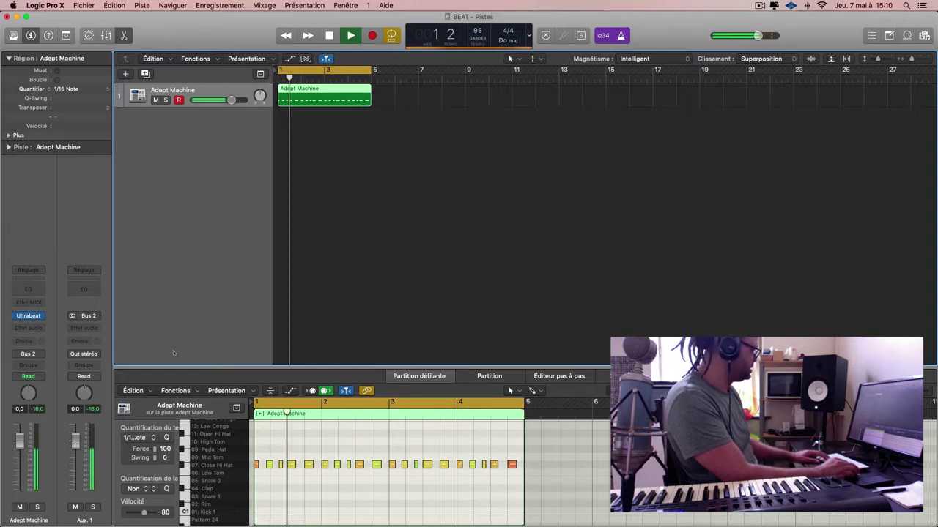
Show the mixer and insert a stereo Limiter from the Dynamics effects on the Stereo Out channel.
key("x")
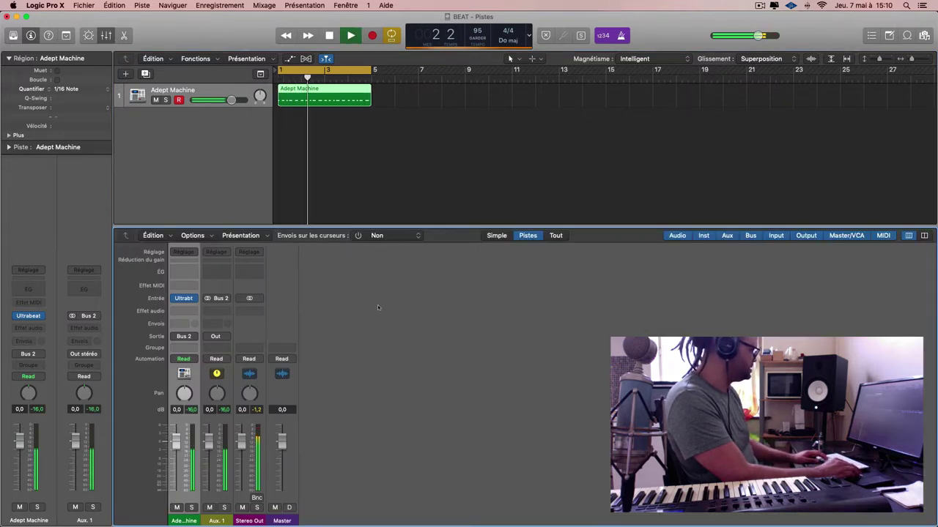
left_click(258, 311)
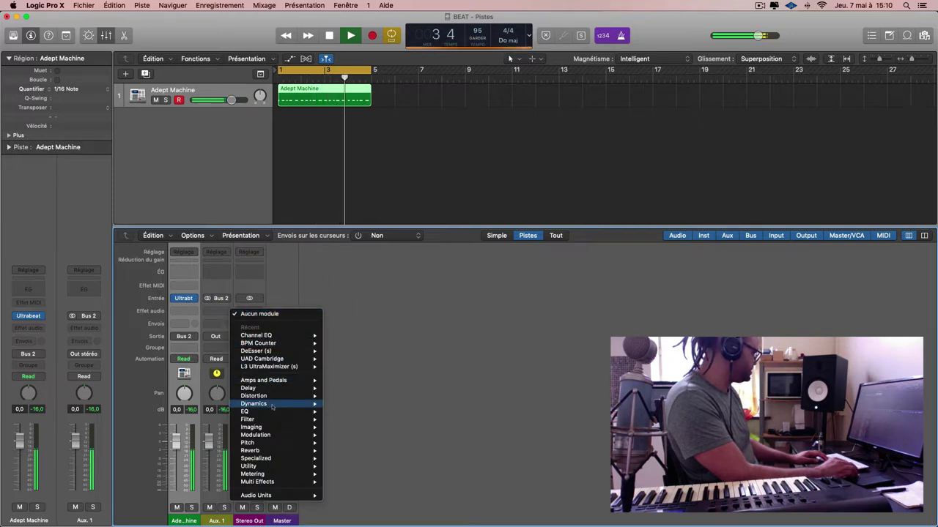
mouse_move(271, 404)
mouse_move(366, 443)
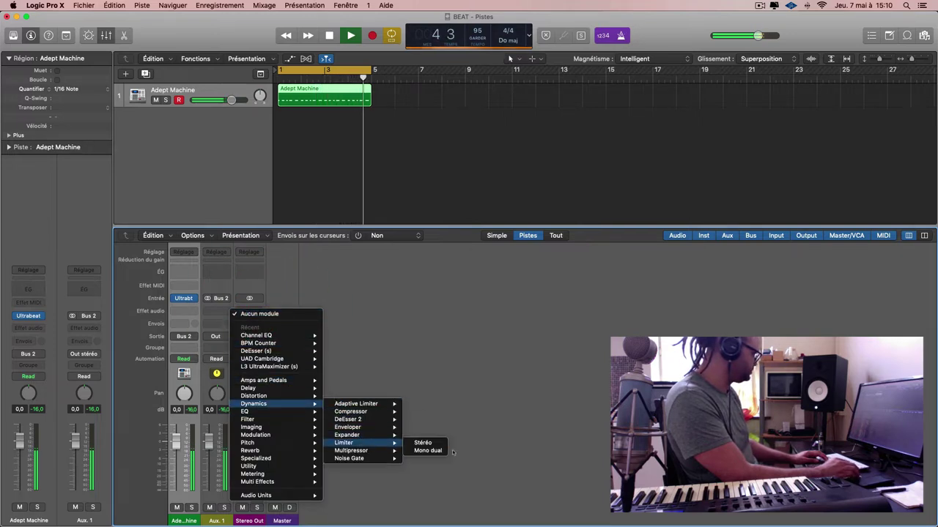
left_click(433, 444)
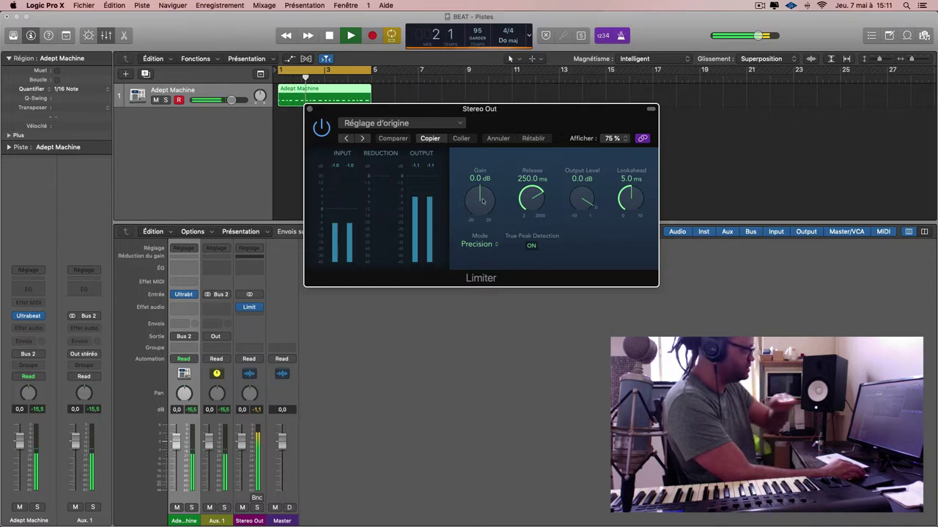
Set the Gain of the Stereo Out limiter to -1.5 dB and close its window.
left_click_drag(480, 196, 481, 212)
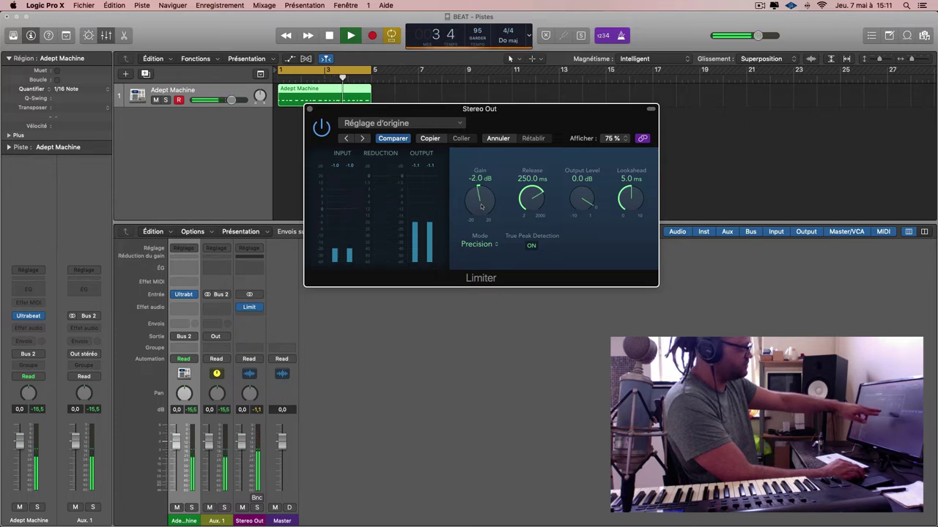
left_click(481, 206)
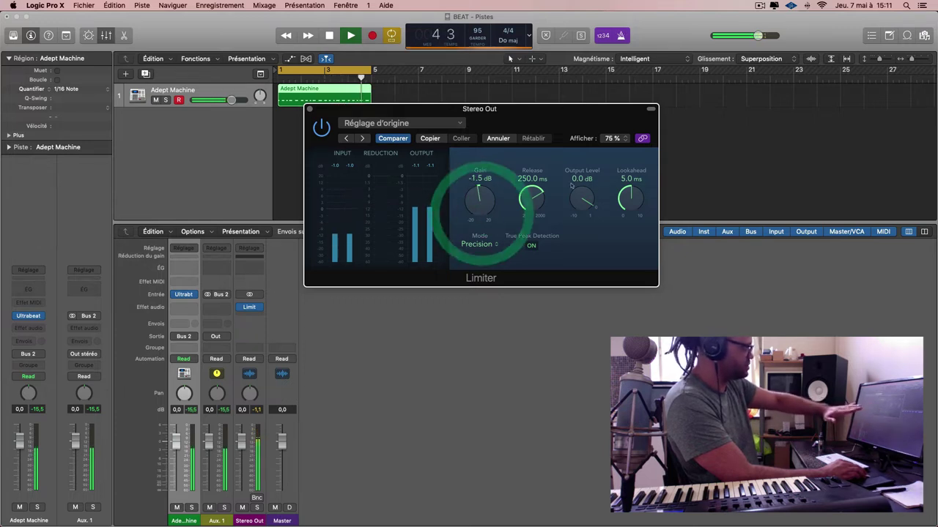
left_click(309, 109)
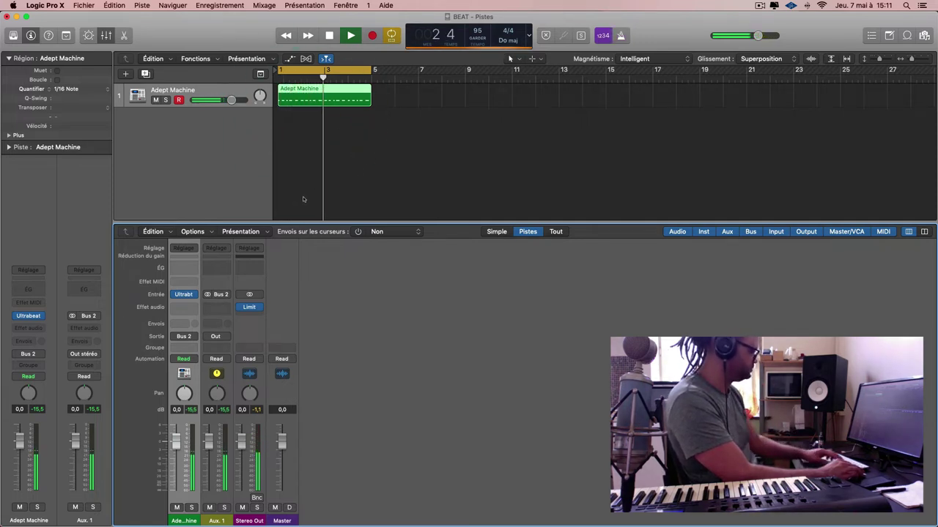
Reopen the piano roll, duplicate the Adept Machine track with its settings and record a rim pattern over the four-bar cycle.
key("p")
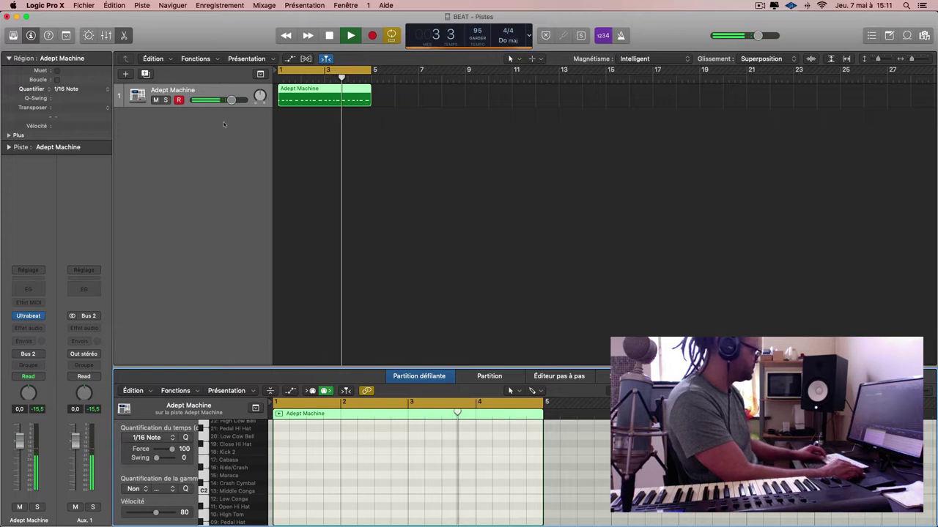
left_click(145, 74)
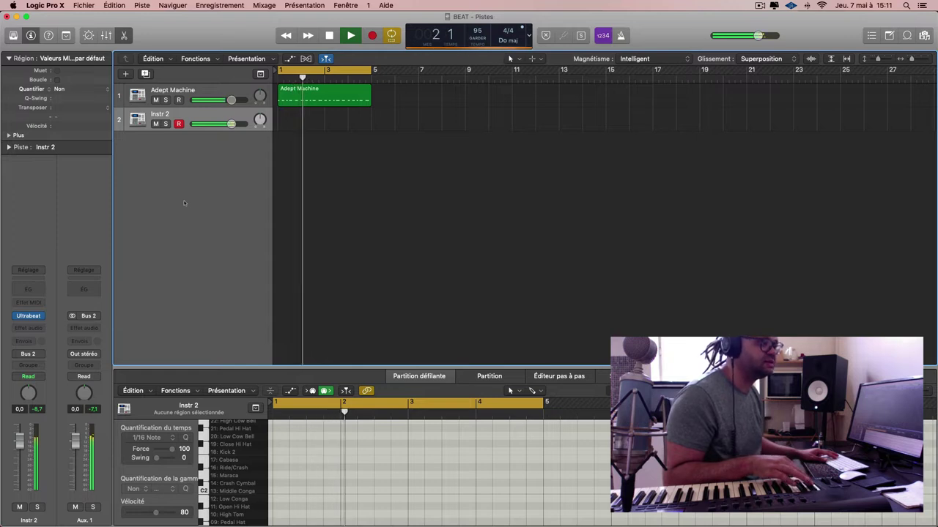
key("r")
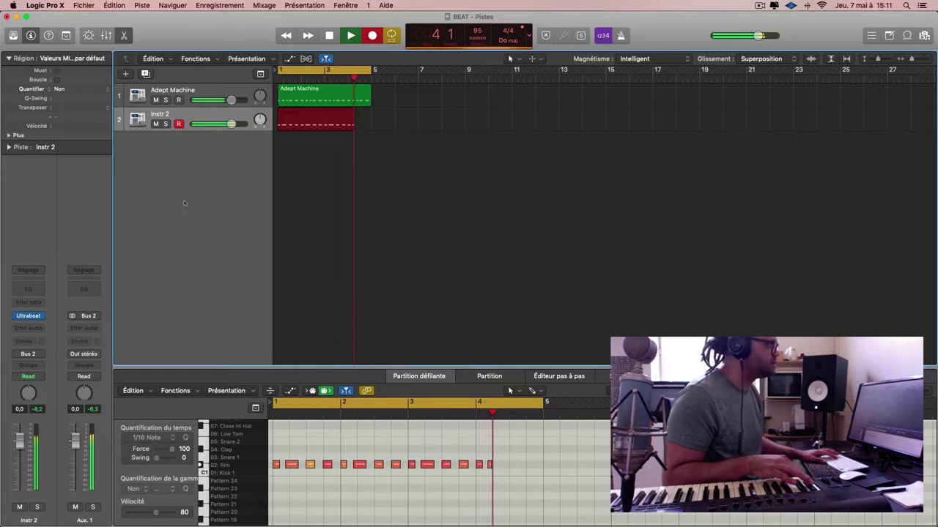
key("space")
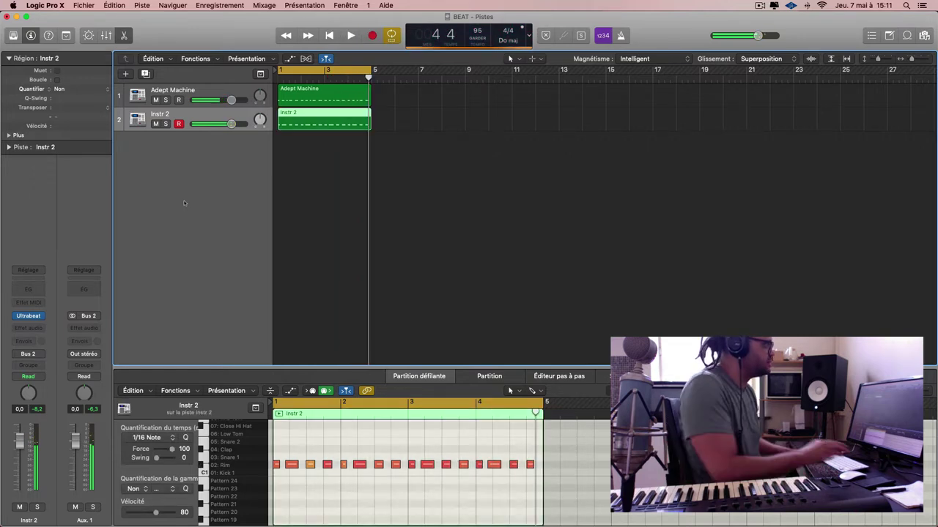
Quantize the recorded rim region to 1/16 Note and play back the loop.
left_click(329, 131)
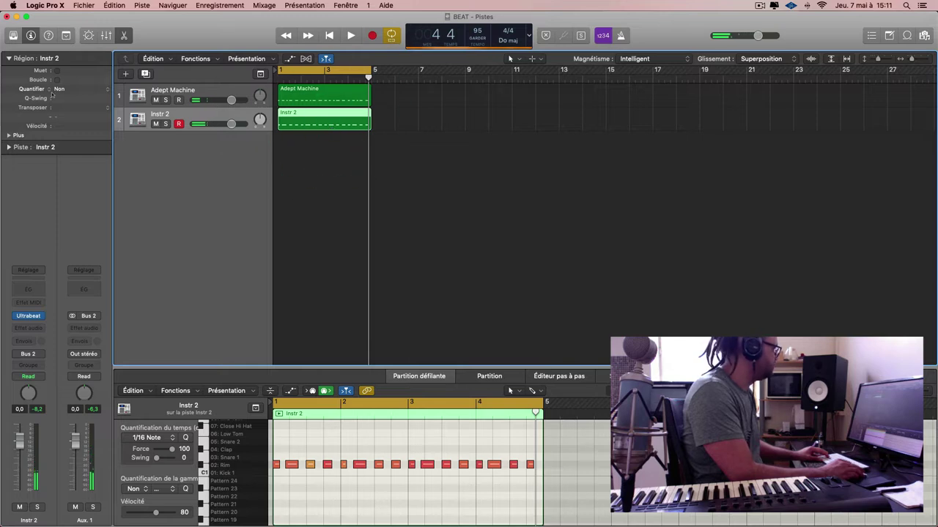
left_click(61, 88)
left_click(66, 132)
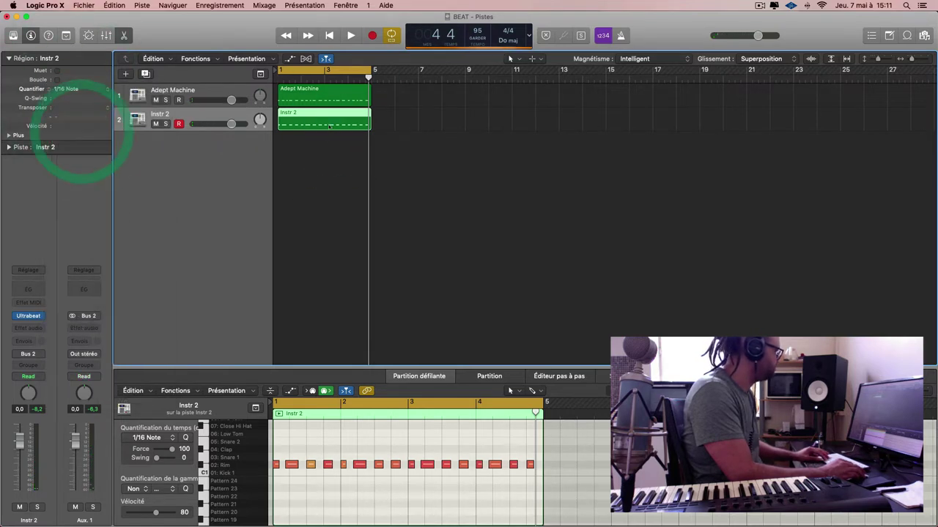
left_click(330, 132)
key("space")
Duplicate the rim track, rehearse a part over the loop and record a middle conga pattern on the third track.
key("super+d")
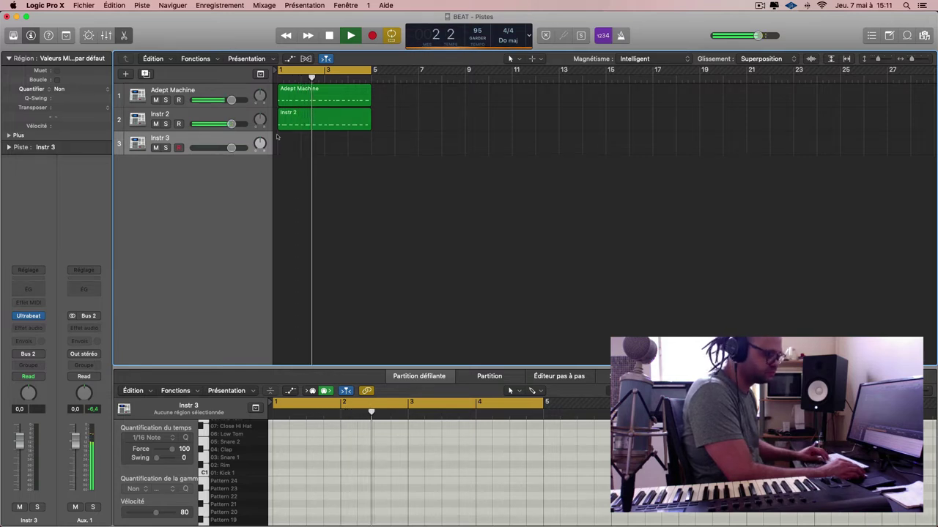
left_click(326, 104)
left_click(329, 118)
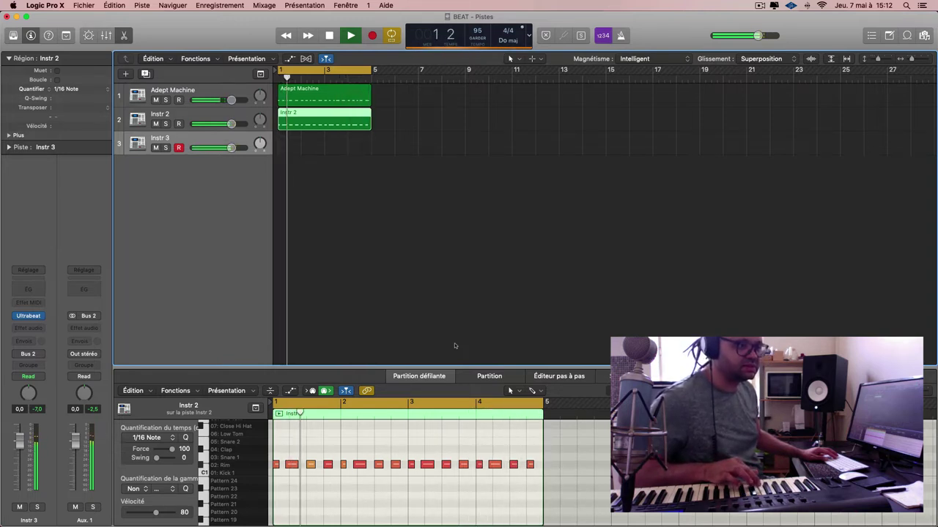
key("space")
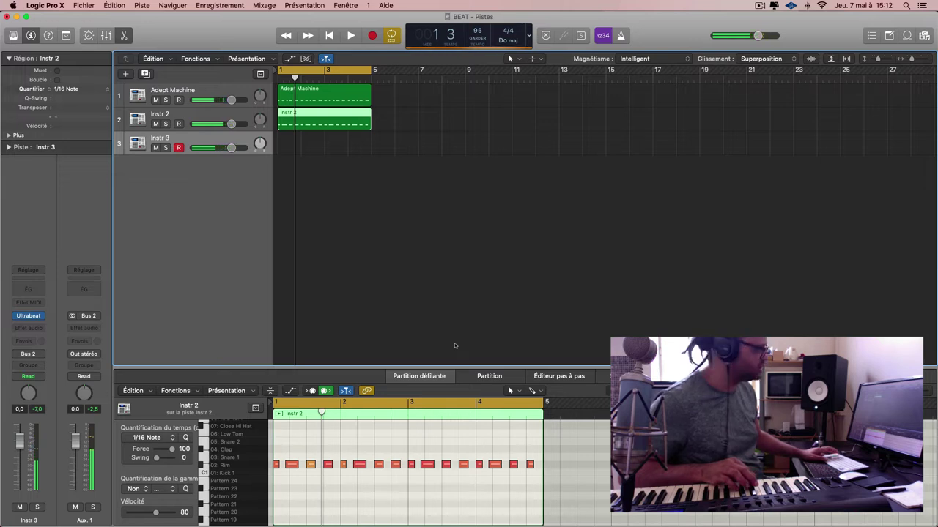
key("r")
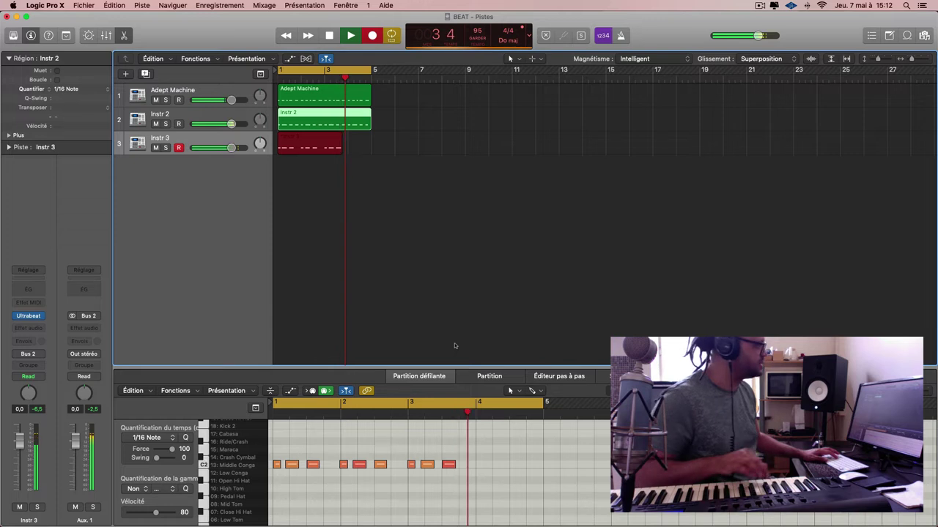
key("space")
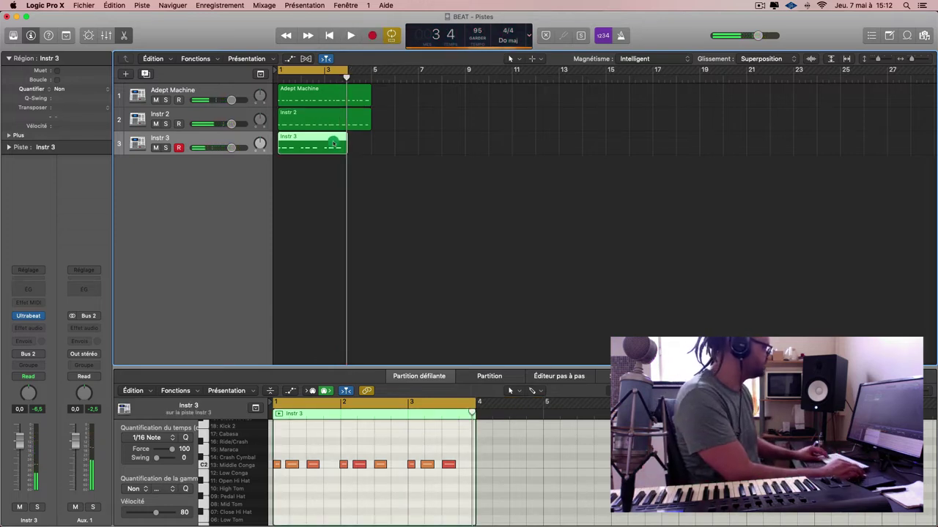
Quantize the conga region to 1/16 Note and delete its part from bar 3 onwards.
key("q")
key("z")
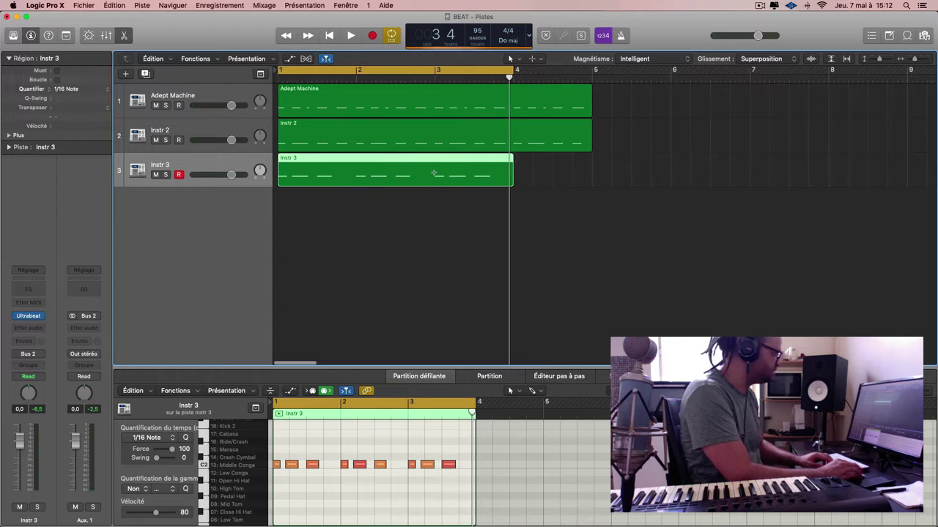
left_click_drag(434, 173, 576, 178)
key("Delete")
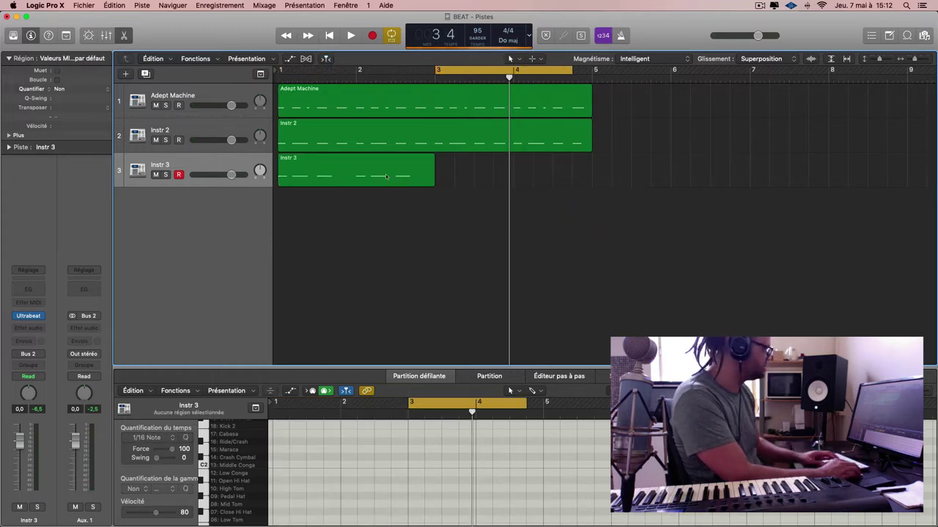
Repeat the two-bar conga region with one copy to fill bars 3 and 4, and play the full four-bar cycle.
left_click(386, 177)
key("super+r")
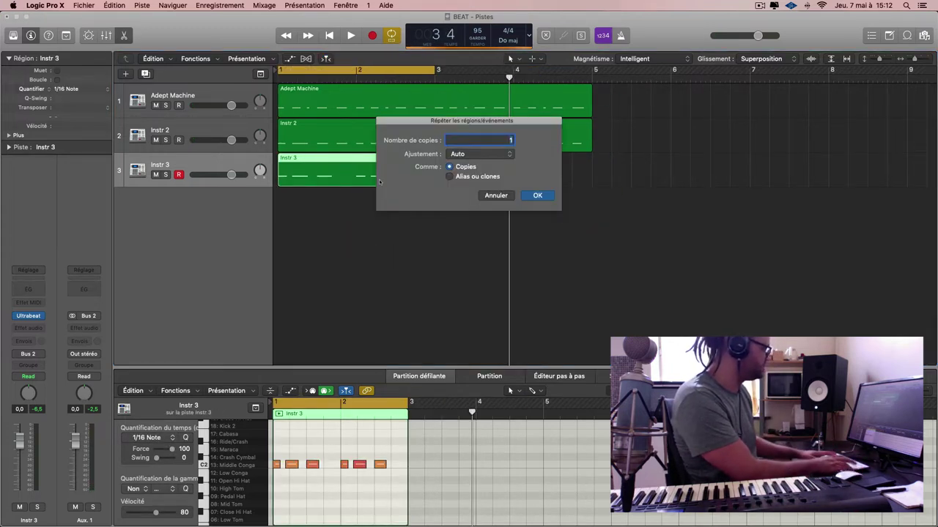
key("Return")
left_click(501, 148)
key("space")
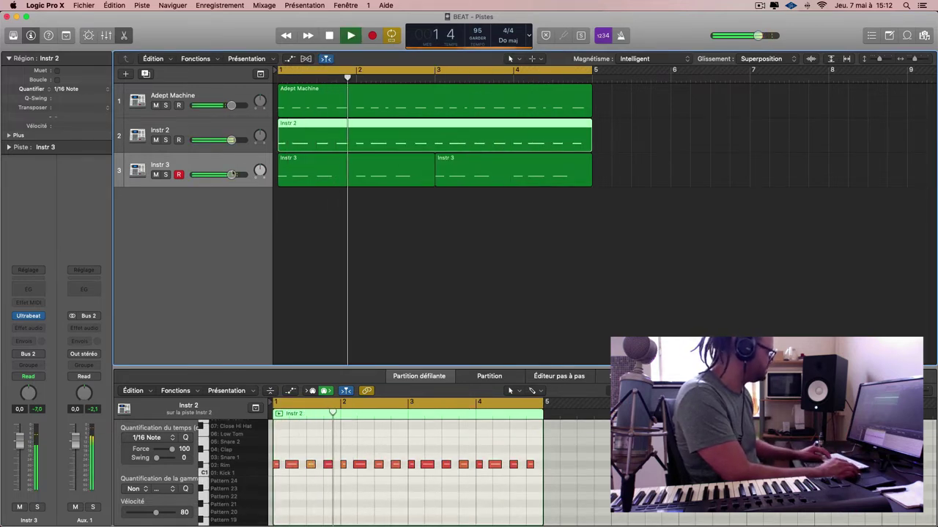
Duplicate the conga track, record a high cow bell pattern over the cycle and quantize the region to 1/16 Note.
key("super+d")
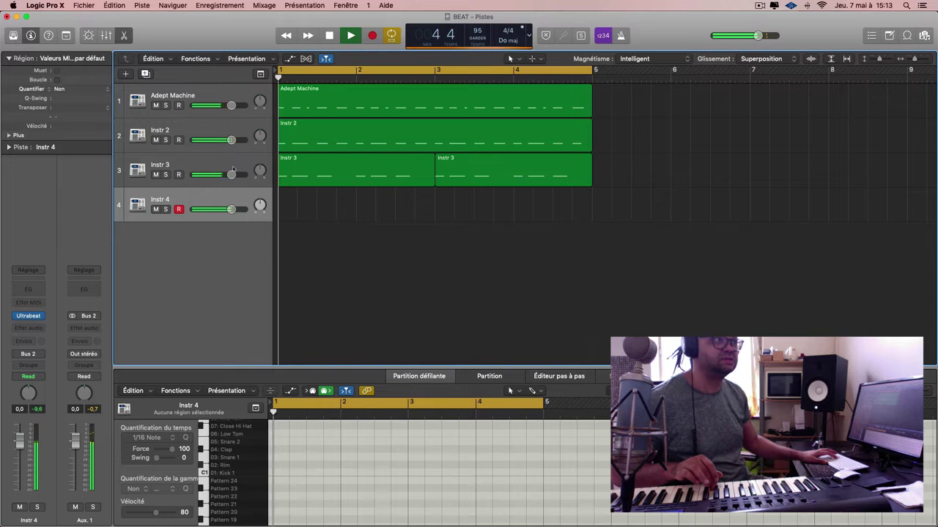
key("r")
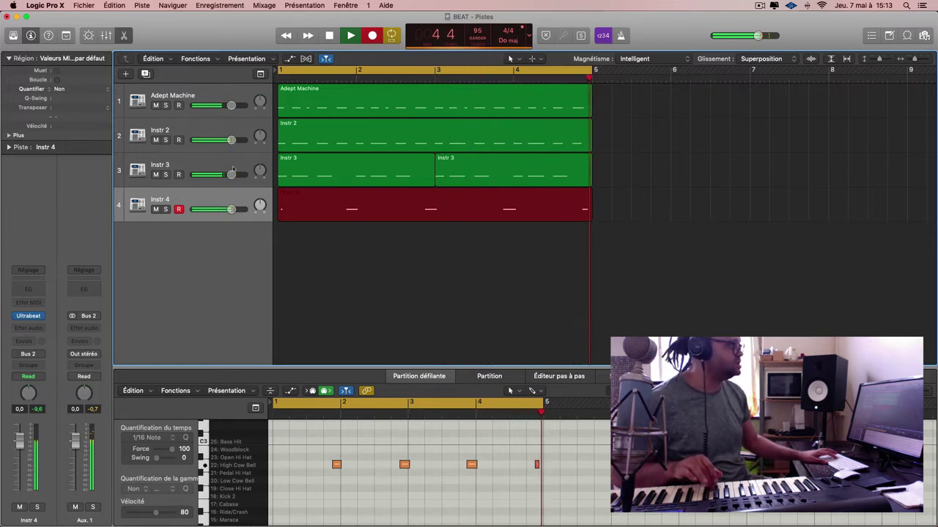
left_click(372, 35)
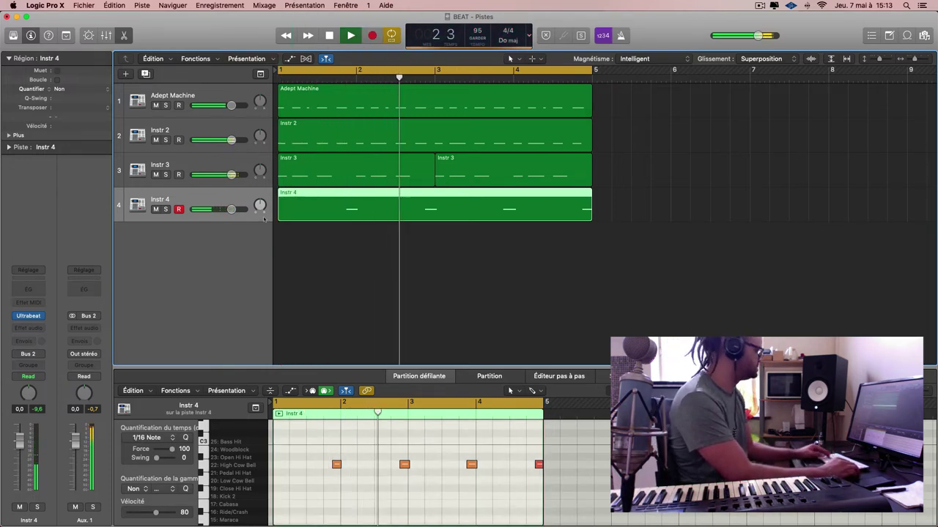
key("q")
Add a fifth track duplicating the cow bell track, open its Ultrabeat and move the window clear of the track list.
key("super+d")
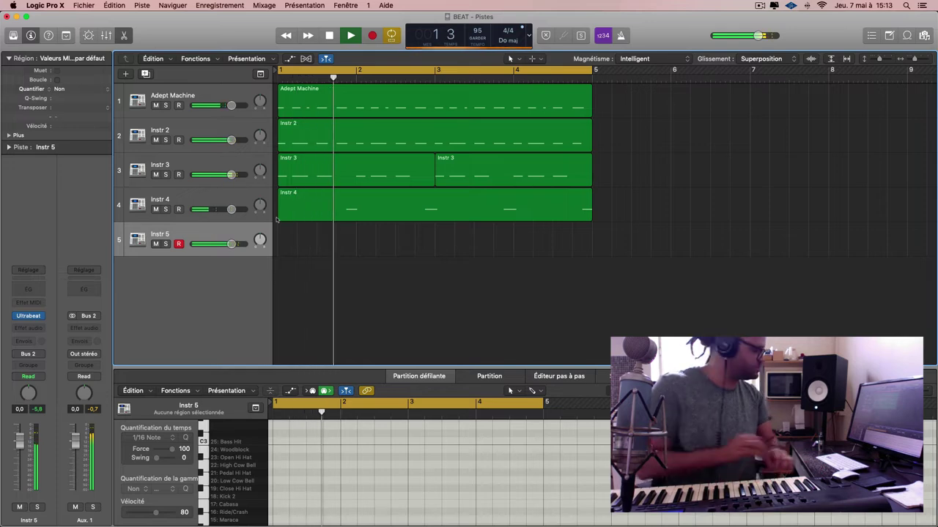
left_click(284, 279)
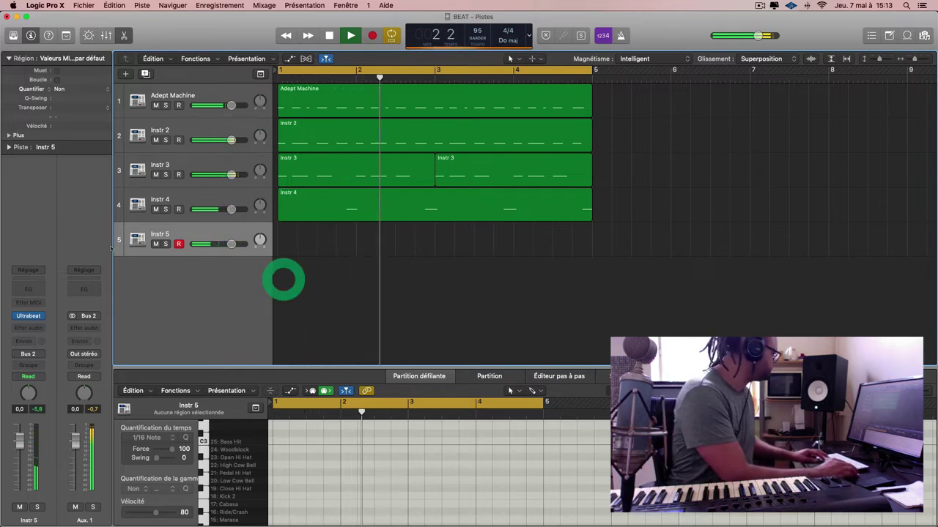
left_click(28, 315)
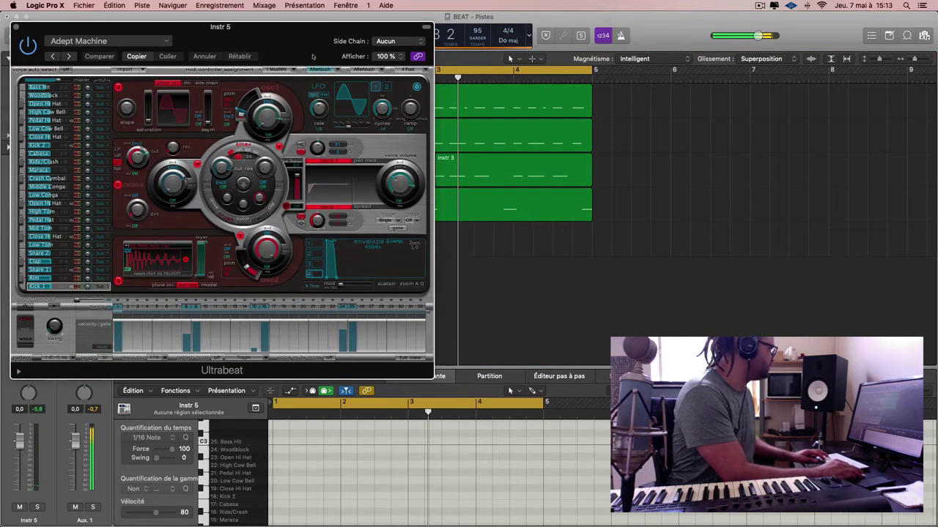
left_click_drag(312, 56, 613, 88)
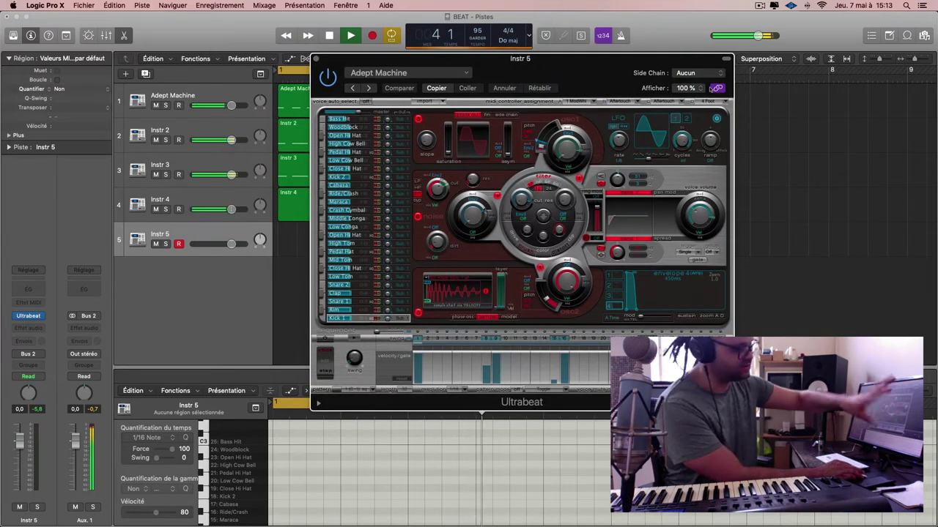
left_click(718, 88)
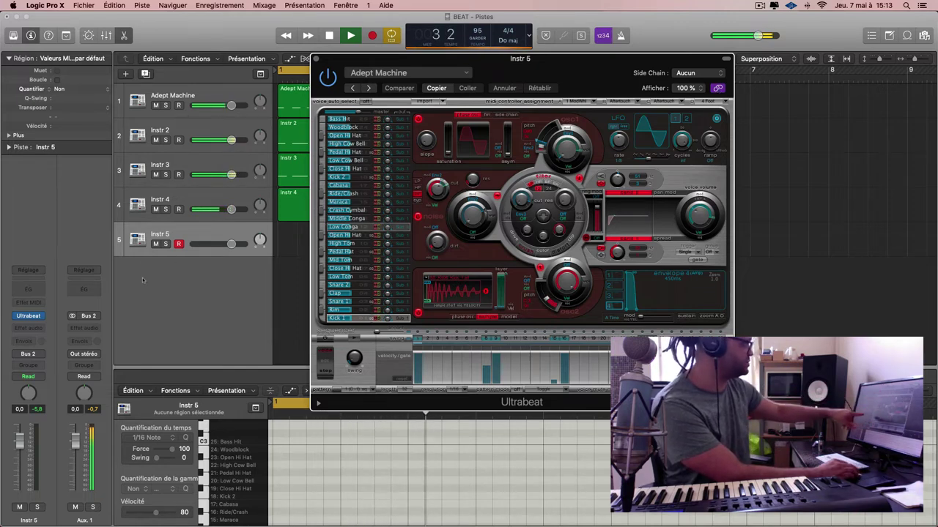
Switch the linked Ultrabeat window between the fourth and fifth tracks and load the African Kit preset on the fifth.
left_click(189, 230)
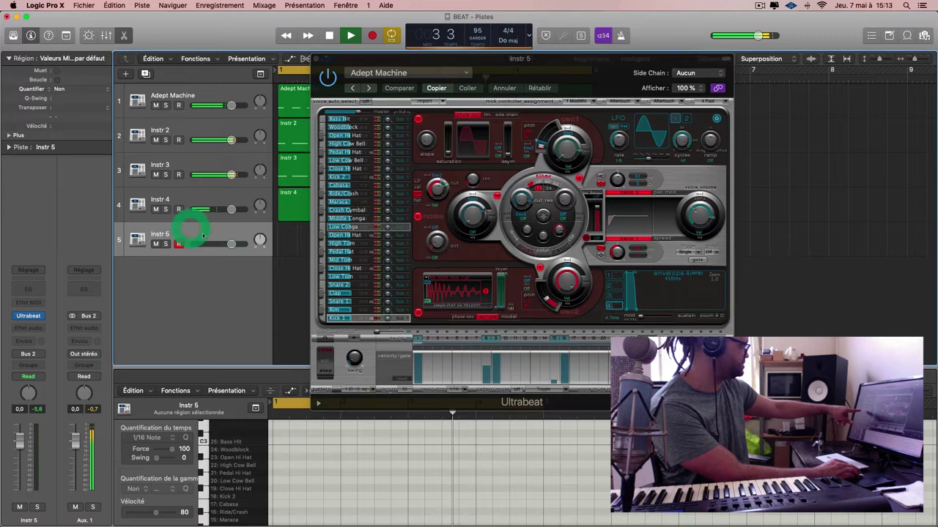
left_click(212, 199)
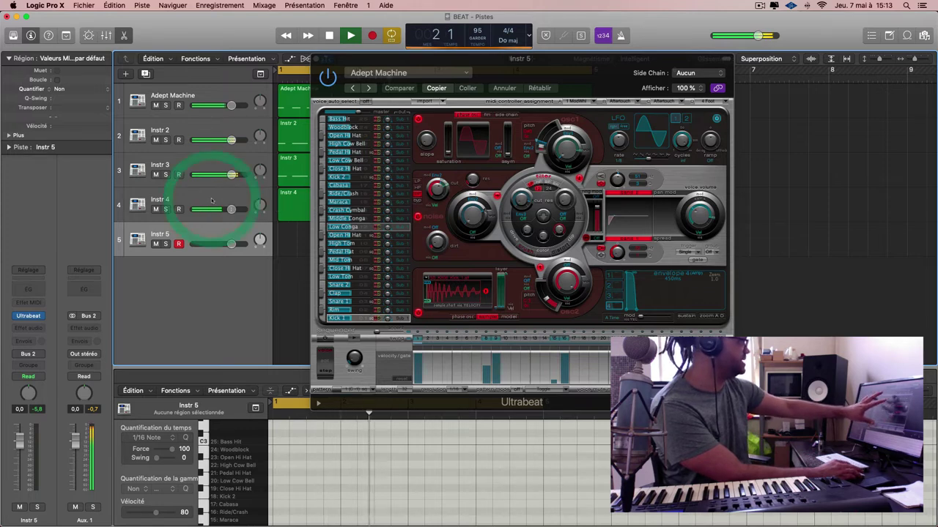
left_click(223, 230)
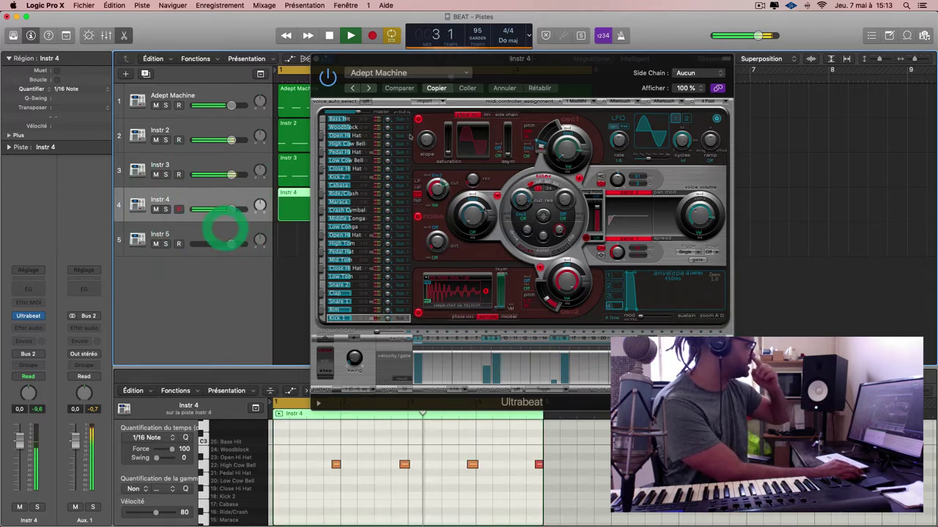
left_click(368, 88)
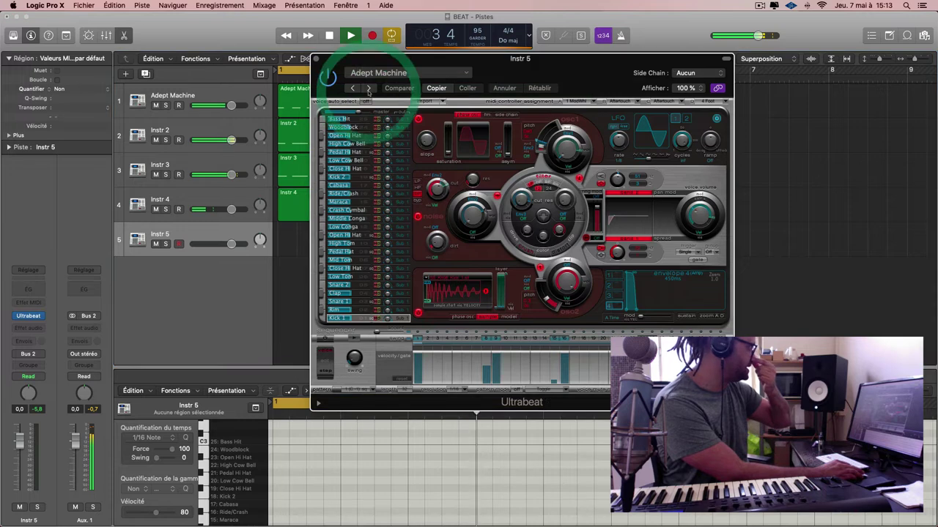
left_click(213, 192)
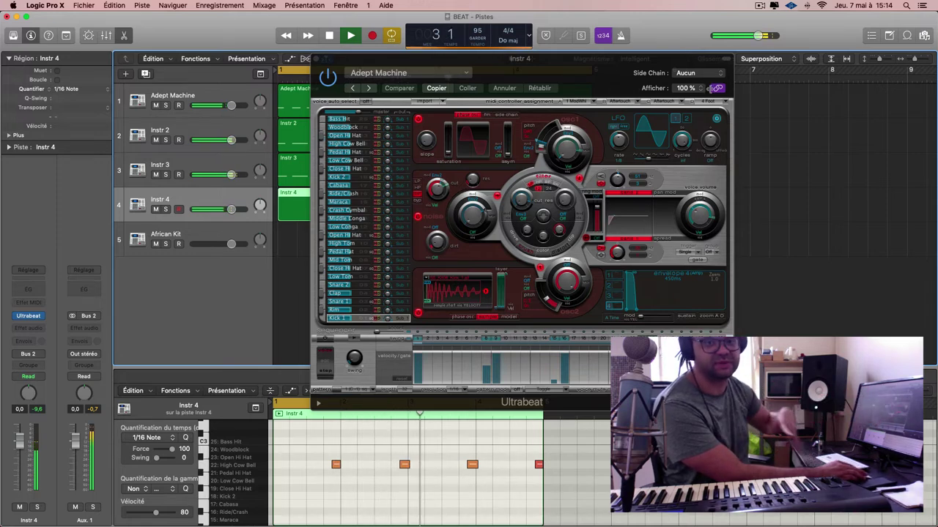
Record a Djembe 1 pattern on the African Kit track over the four-bar cycle, closing its Ultrabeat window.
left_click(224, 235)
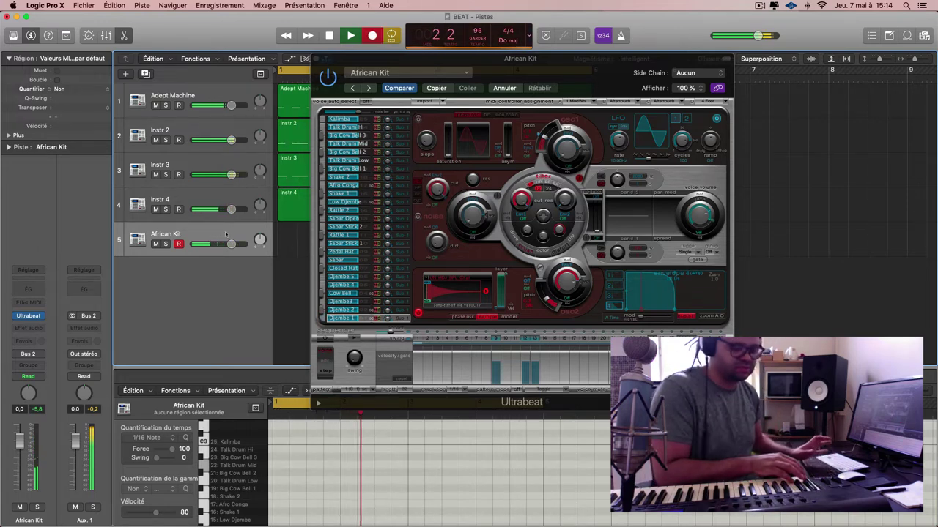
key("super+w")
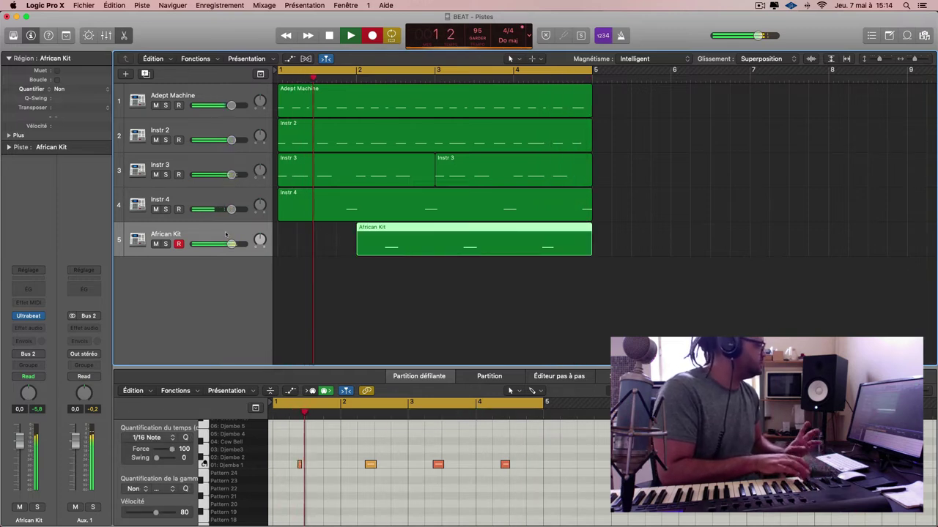
key("space")
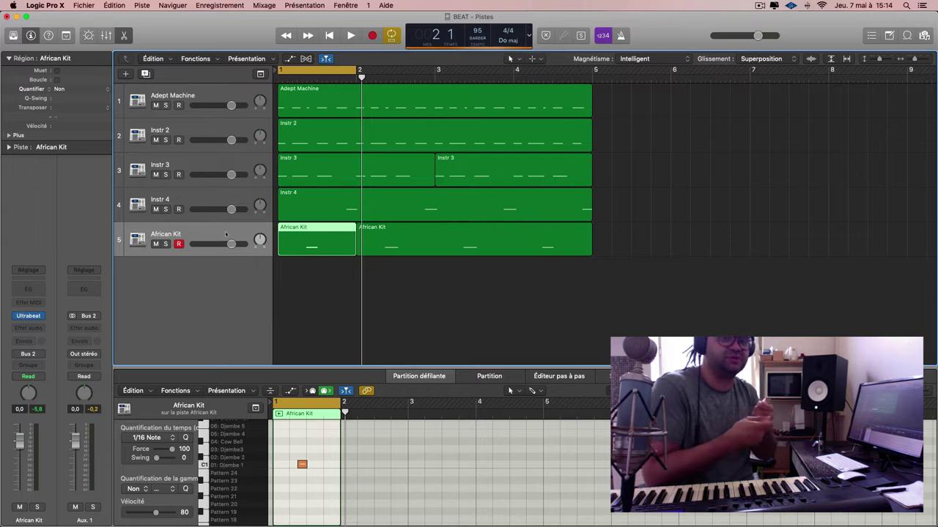
Play the cycle and quantize both African Kit regions on the fifth track to 1/16 Note.
left_click(497, 144)
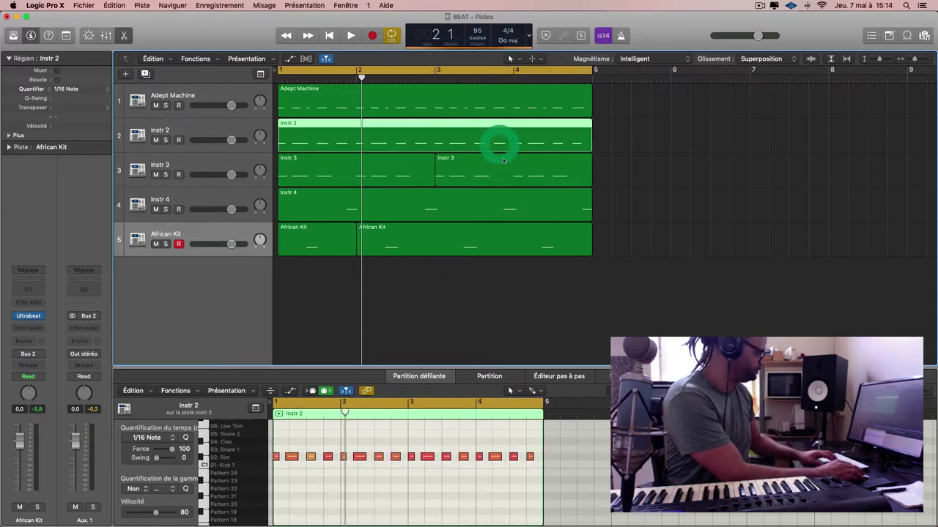
key("space")
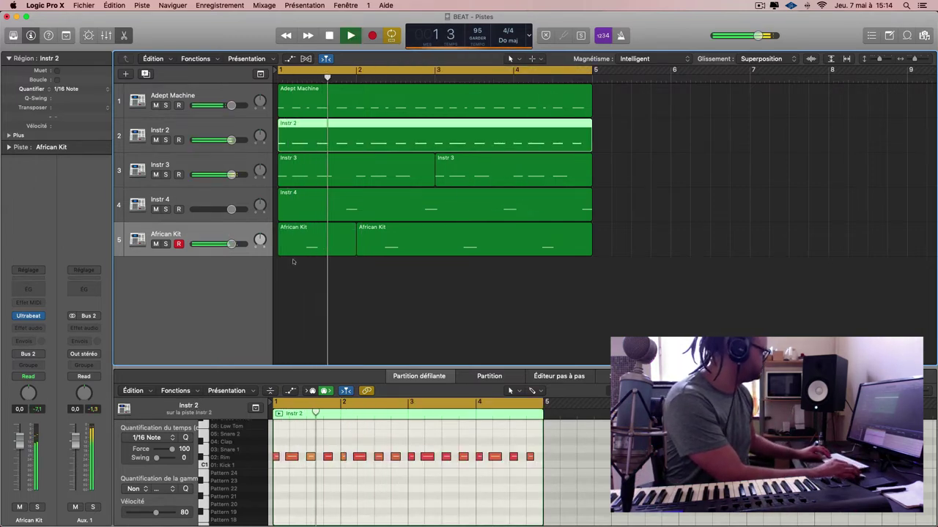
left_click_drag(446, 257, 311, 243)
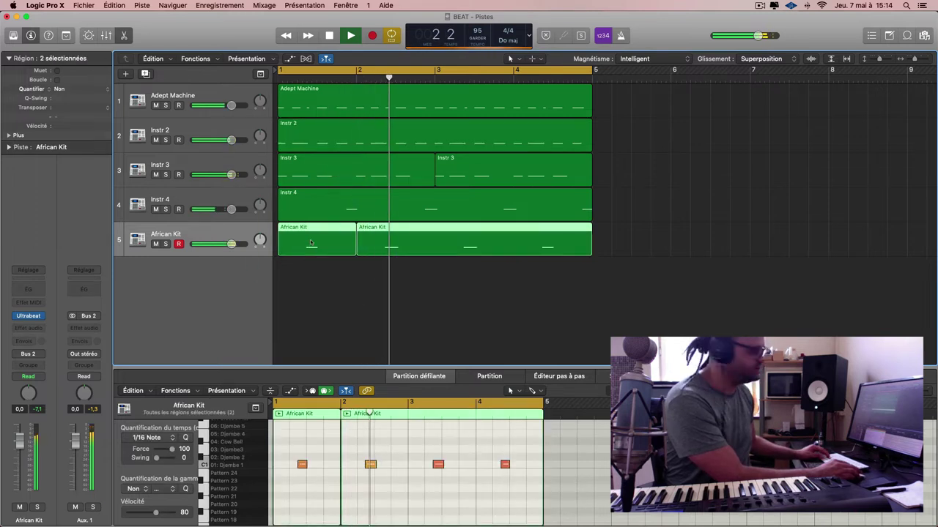
key("q")
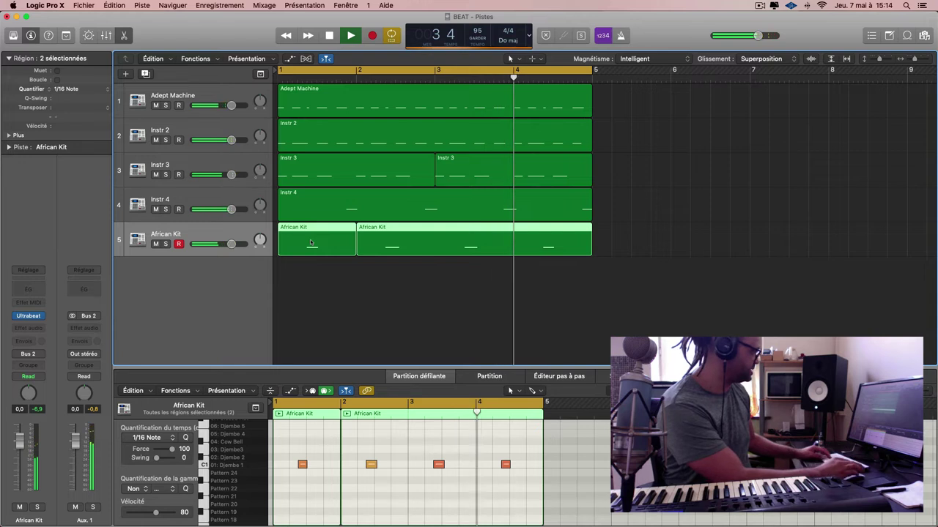
Duplicate the African Kit track, record an Afro Conga and Low Djembe pattern over the cycle and quantize it to 1/16 Note.
key("super+alt+s")
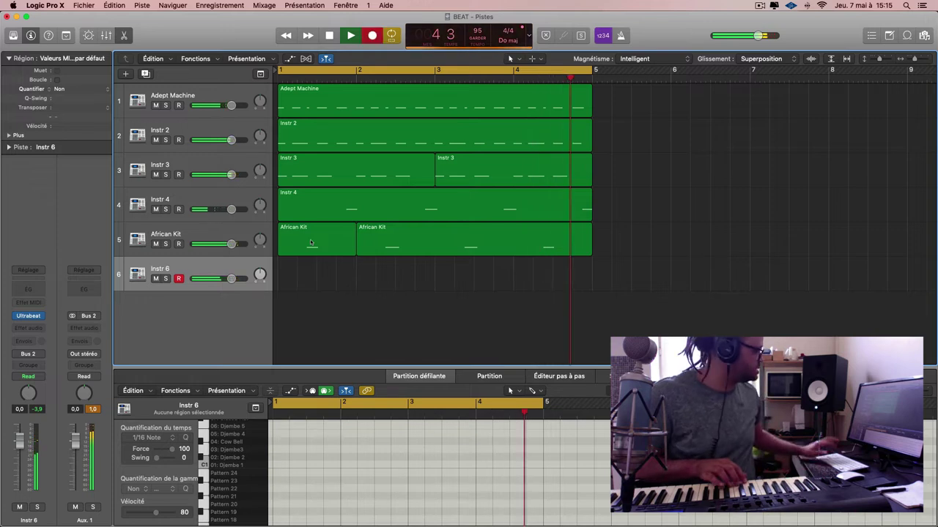
key("r")
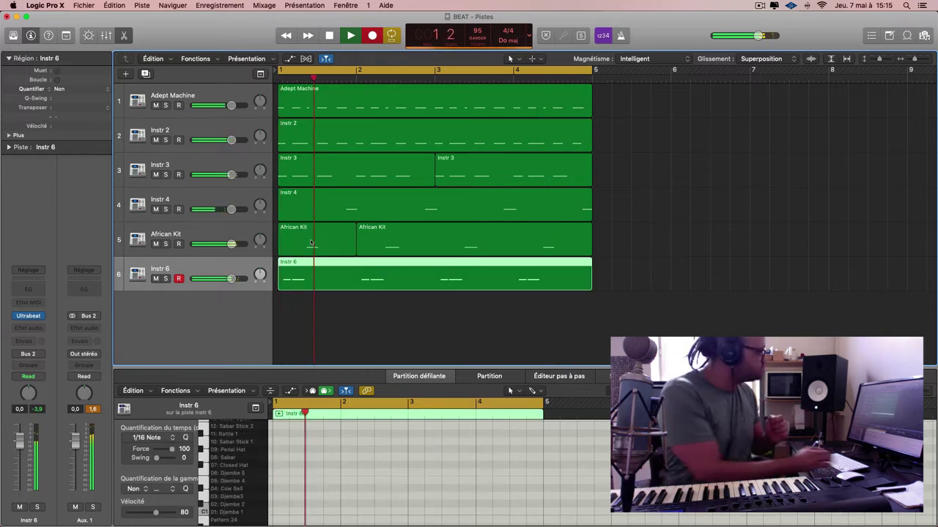
left_click(351, 35)
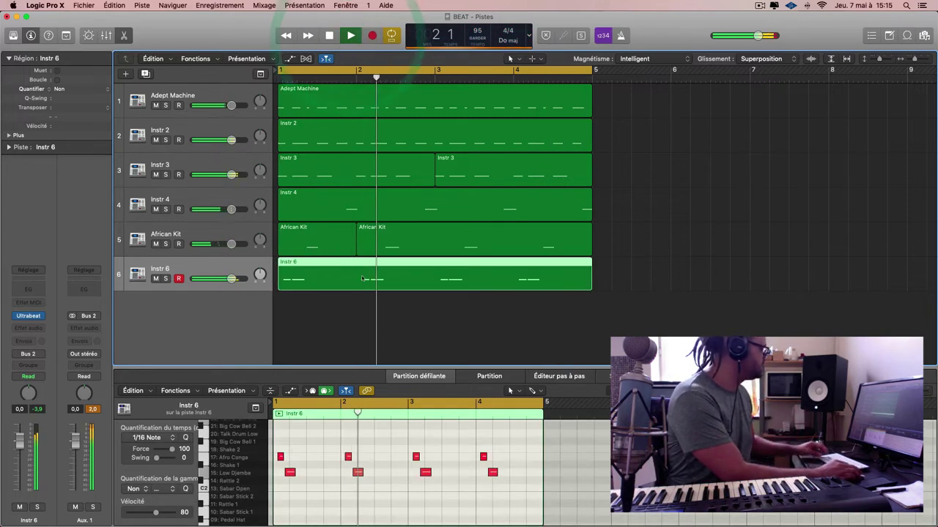
left_click(363, 282)
key("q")
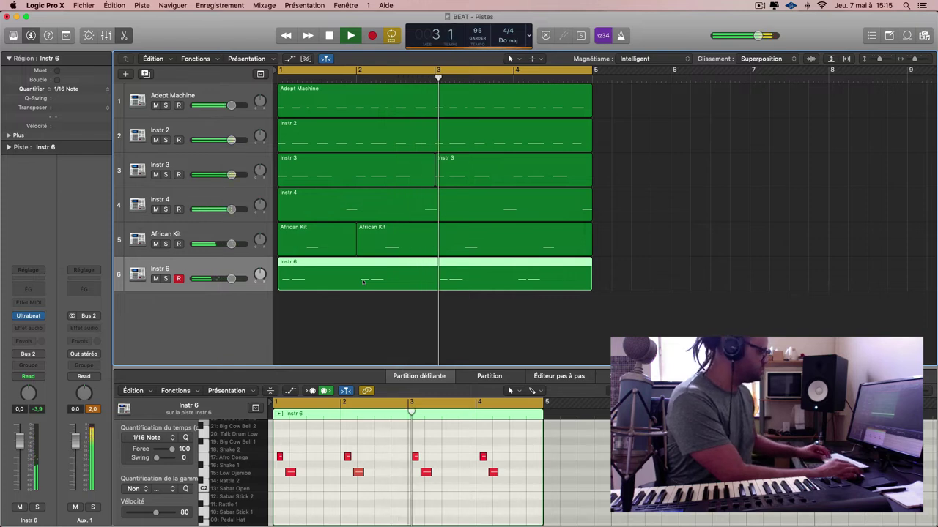
Add a seventh track duplicating the sixth, and load the Analog Techno Kit preset in the fifth track's Ultrabeat before closing its window.
key("super+d")
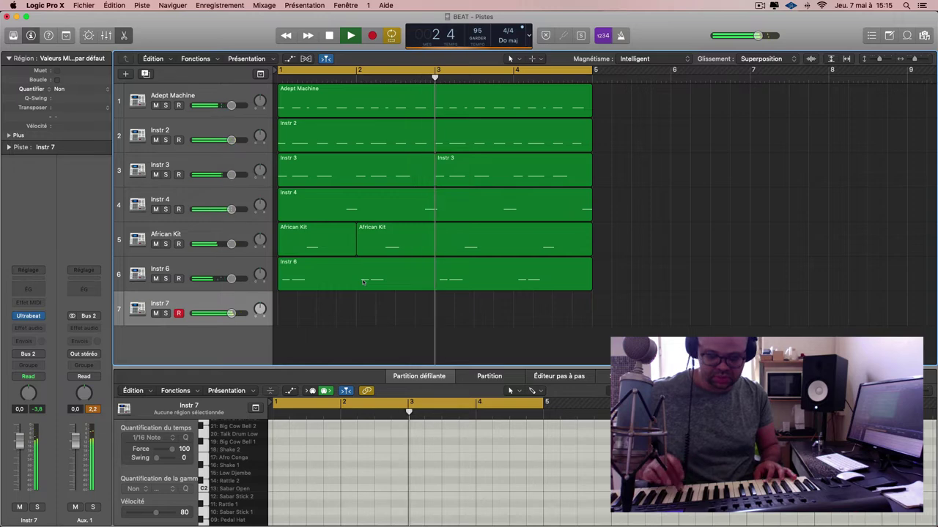
key("v")
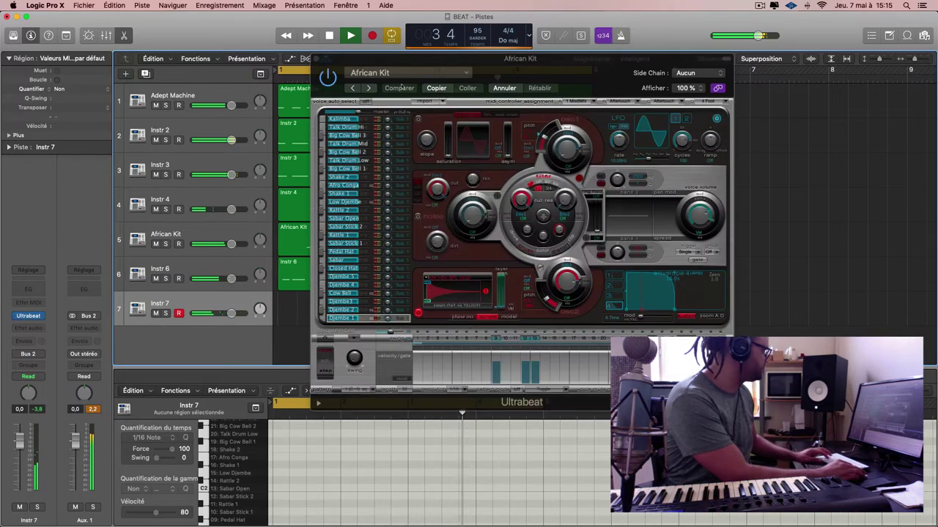
left_click(371, 88)
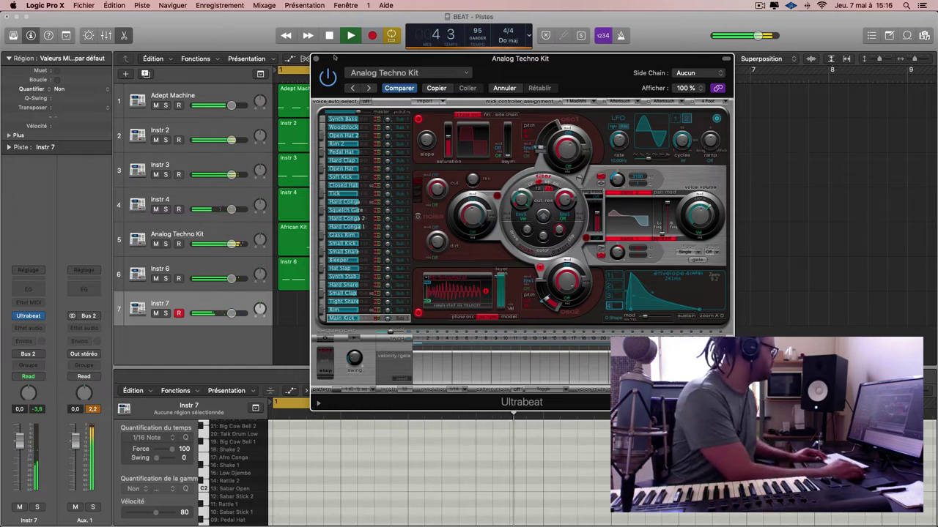
left_click(397, 88)
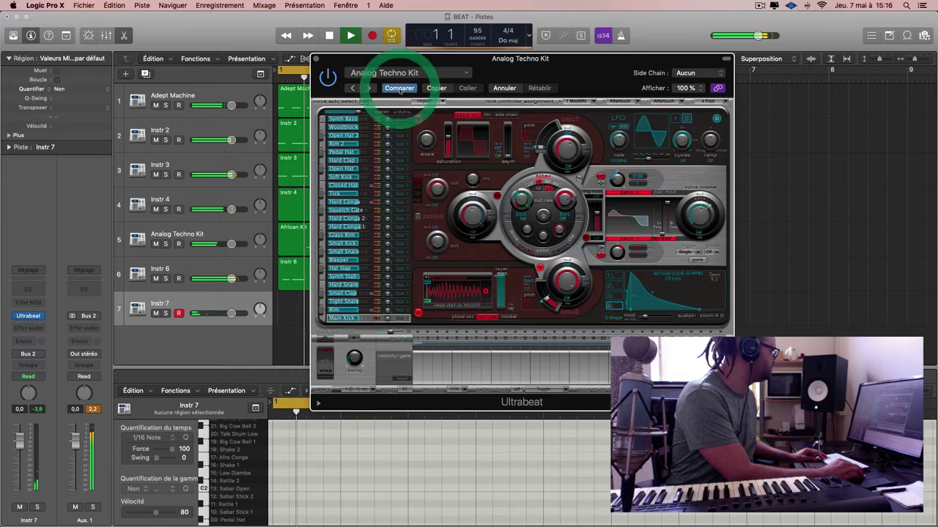
left_click(317, 59)
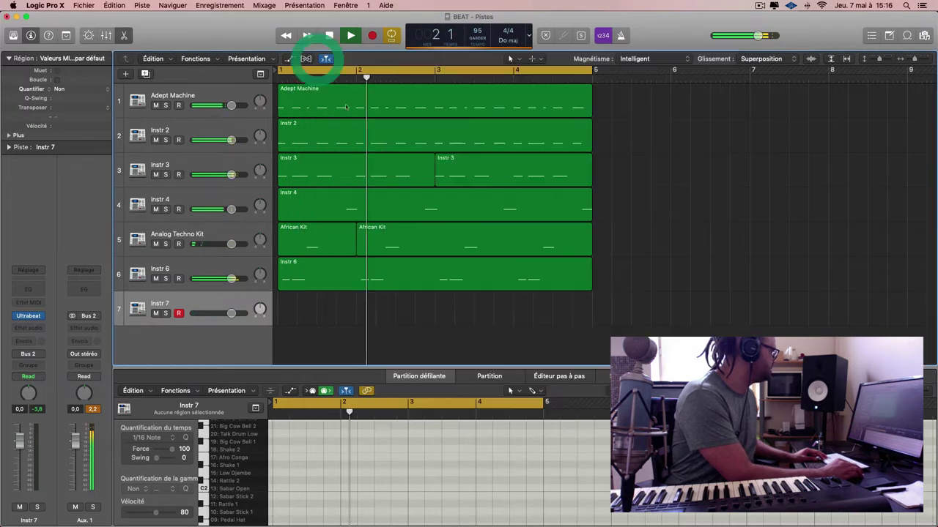
Open the seventh track's Ultrabeat clear of the track list and load the Analog Techno Kit preset.
left_click(252, 301)
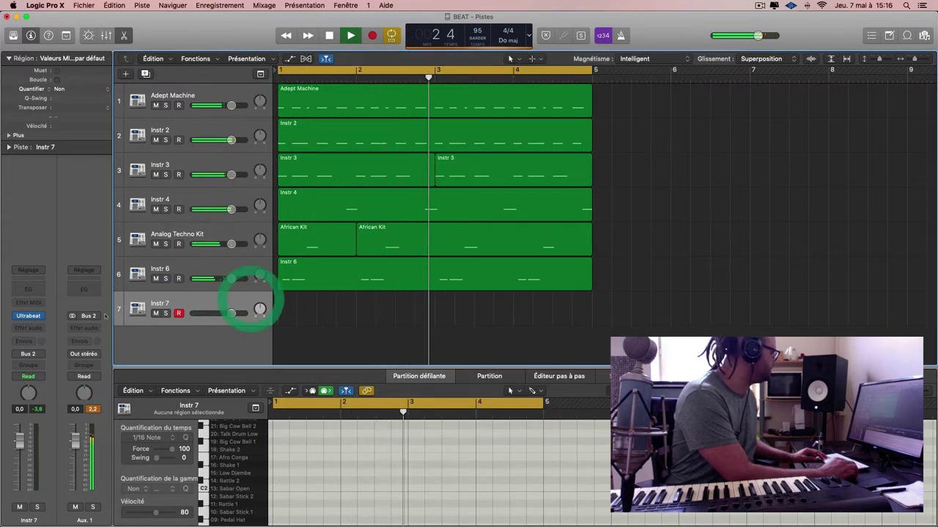
left_click(27, 316)
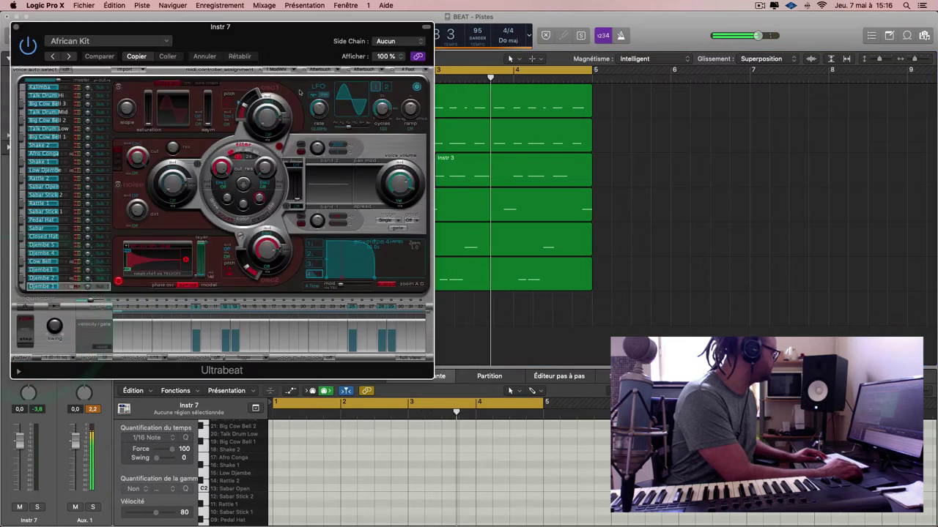
left_click_drag(296, 73, 652, 73)
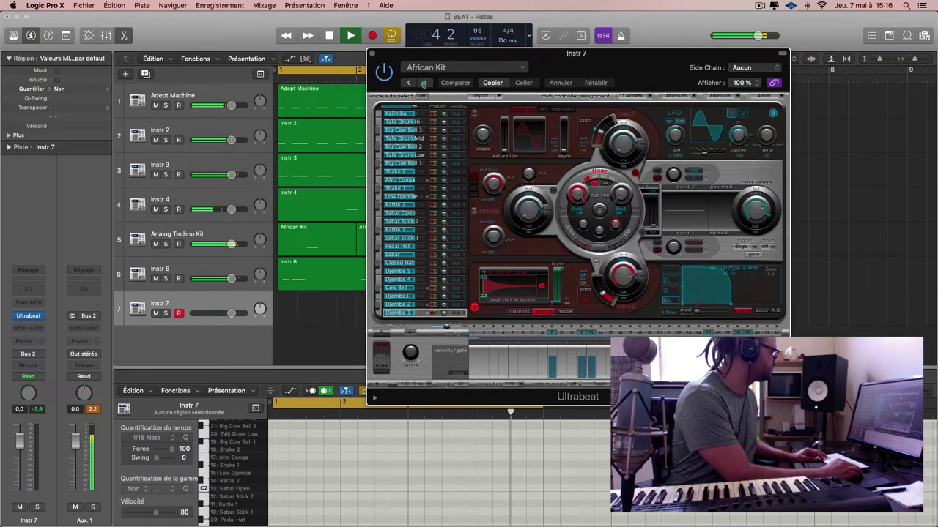
left_click(424, 83)
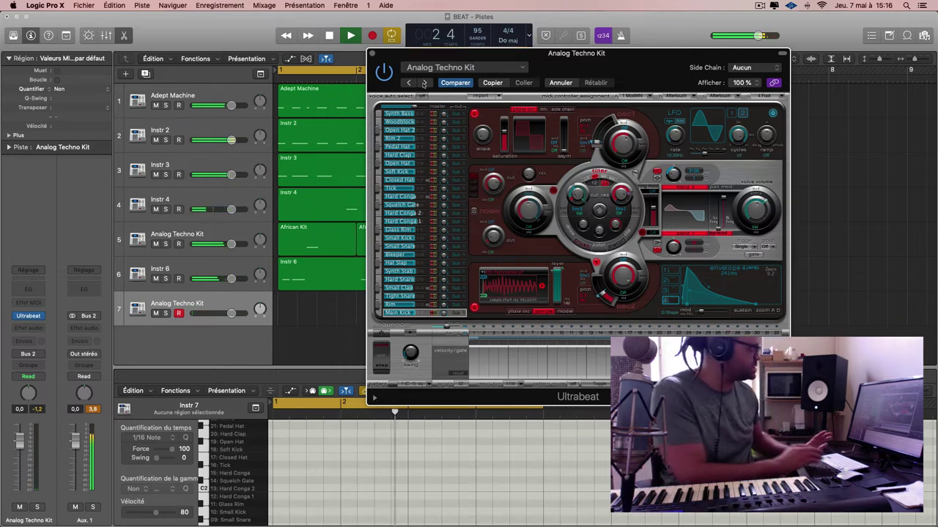
Step through the seventh track's Ultrabeat presets past Big Beat Remix Kit and Boutique 78 to load Boutique 808.
left_click(497, 71)
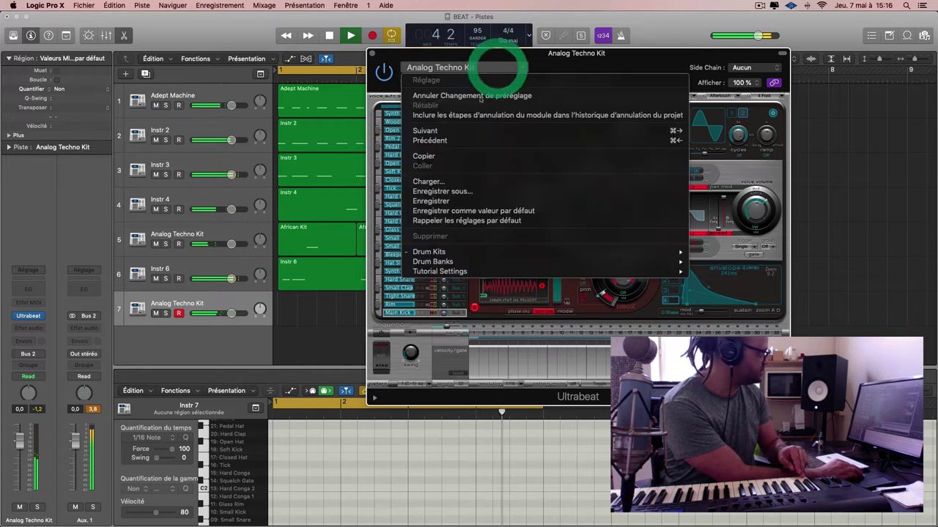
left_click(502, 31)
left_click(425, 82)
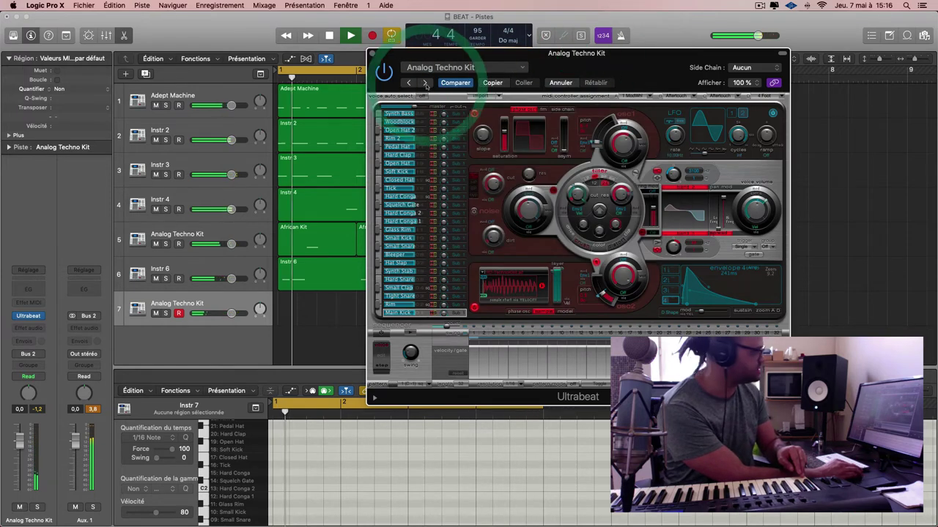
left_click(426, 83)
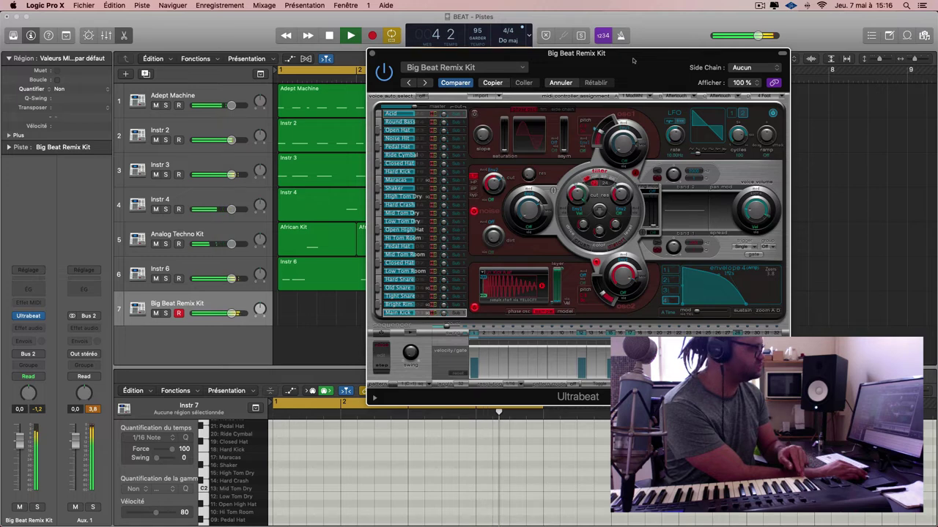
left_click(425, 83)
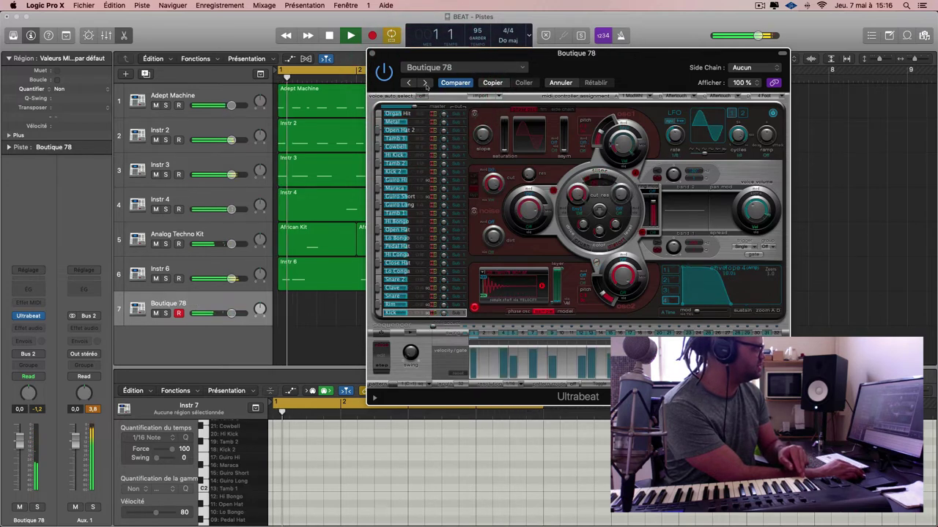
left_click(425, 84)
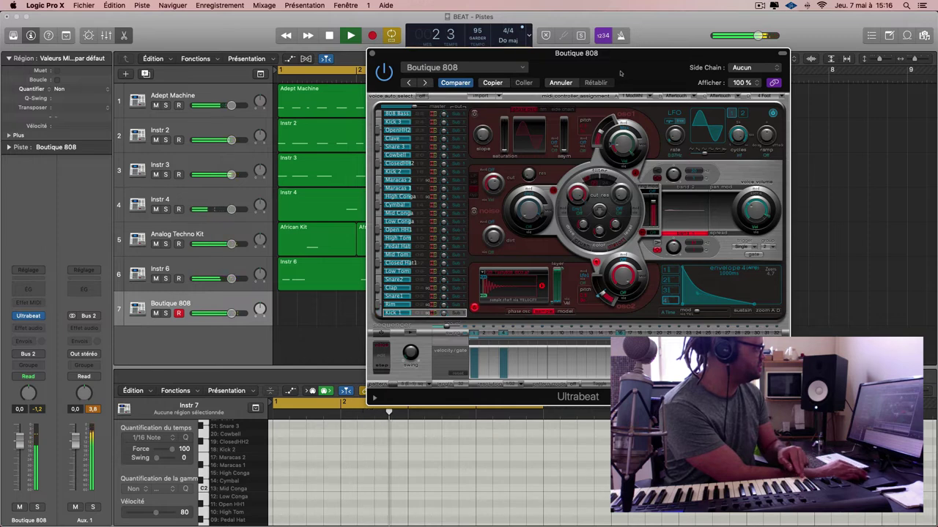
Record a steady Kick 1 pattern on the Boutique 808 track over the four-bar cycle and quantize the region to 1/16 Note.
left_click_drag(620, 72, 764, 77)
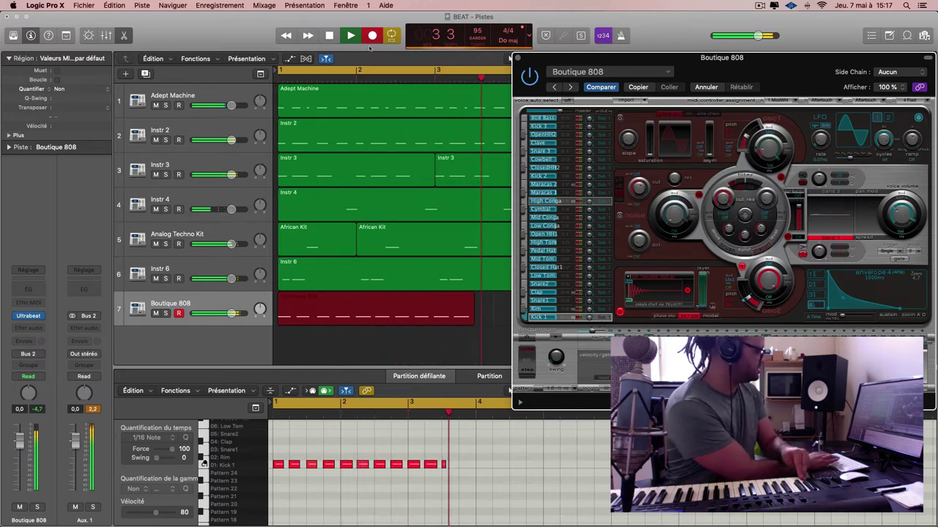
key("v")
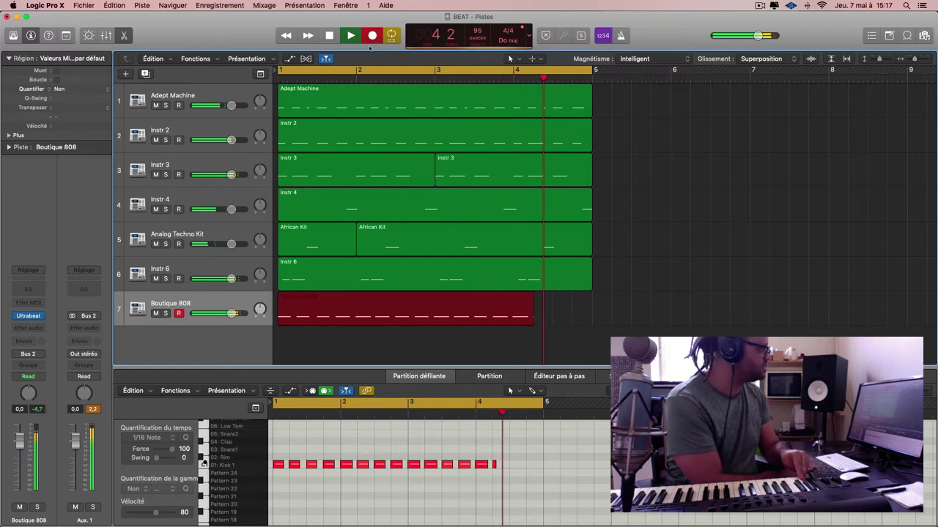
key("space")
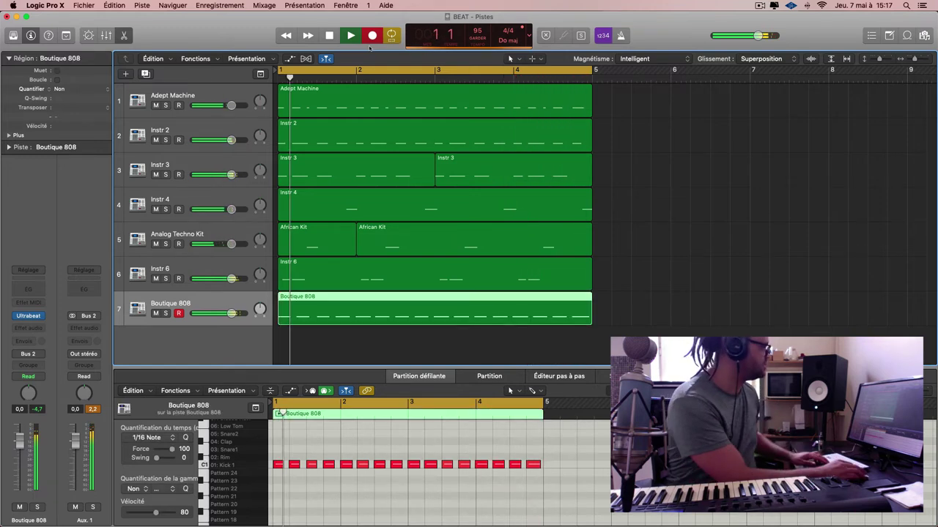
key("q")
key("space")
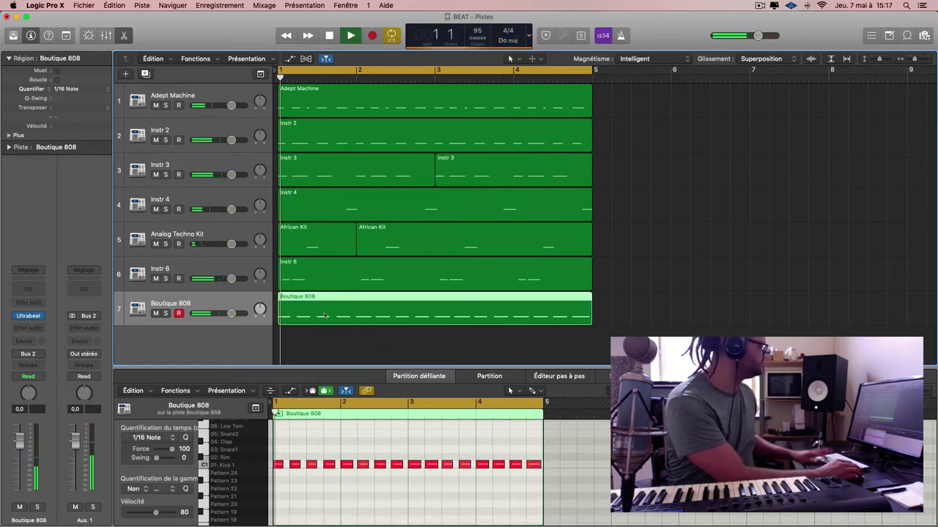
Duplicate the Boutique 808 track as an eighth track and move the original Boutique 808 track to the top of the list.
key("super+d")
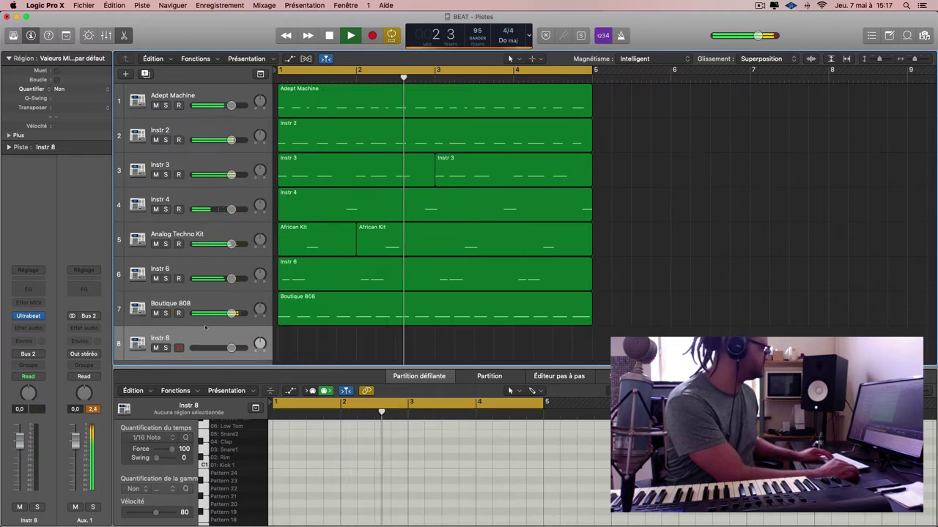
key("x")
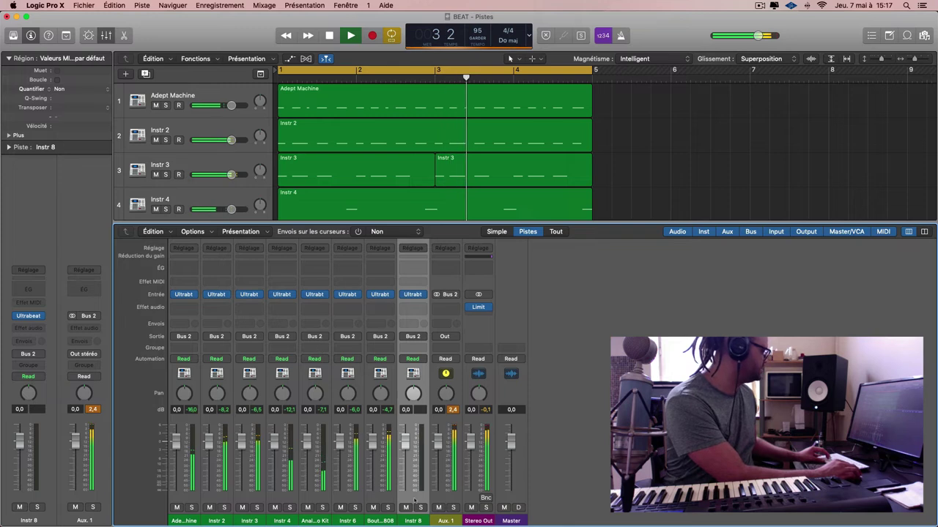
key("x")
left_click_drag(194, 307, 258, 68)
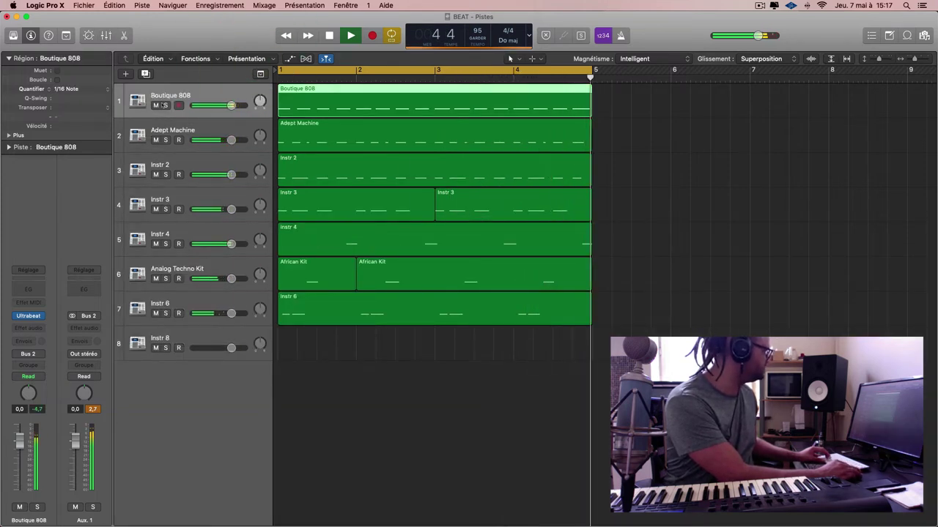
Solo the Boutique 808 track and rename it KIK.
left_click(166, 105)
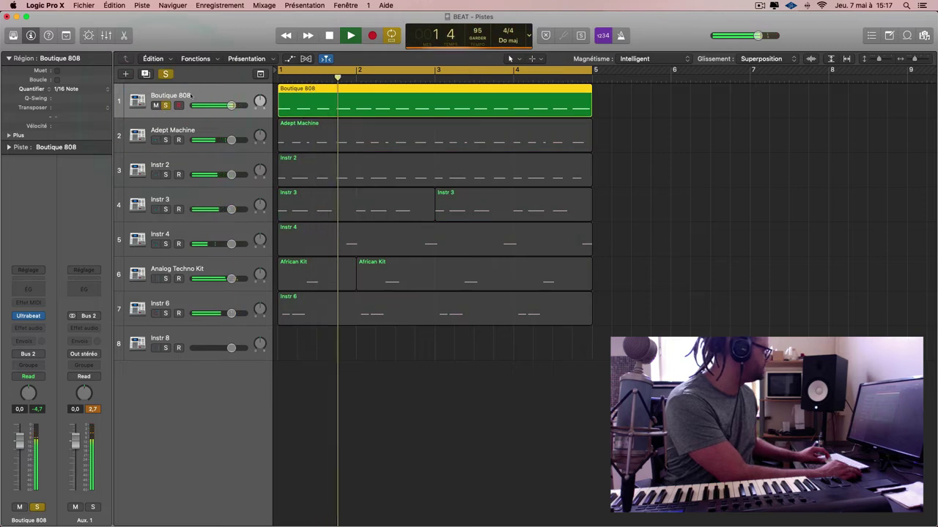
double_click(171, 95)
type("K")
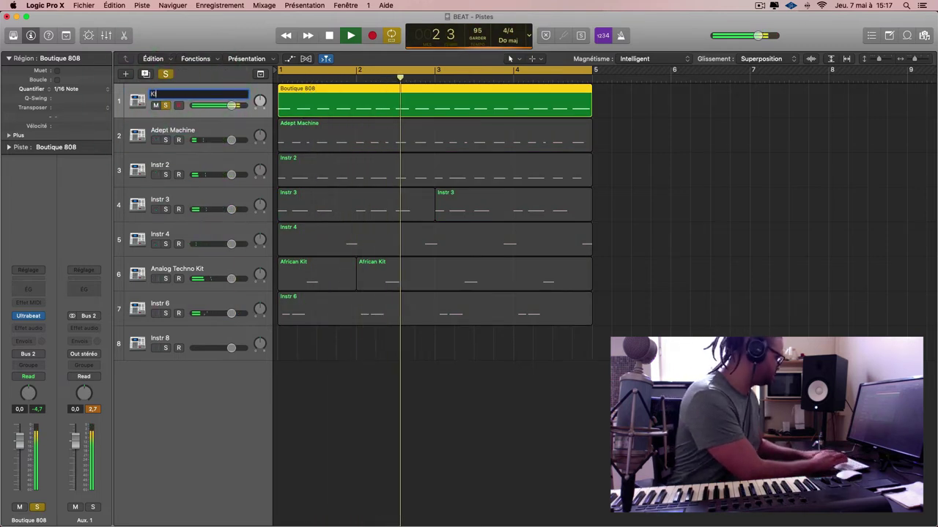
type("IK")
key("Return")
Solo the Adept Machine track alongside KIK and rename it cH.
left_click(166, 139)
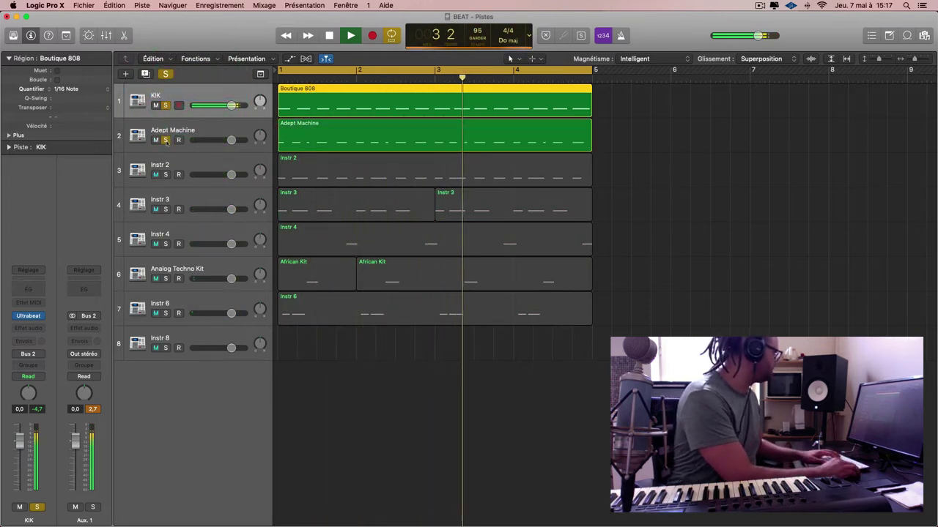
double_click(172, 129)
type("C")
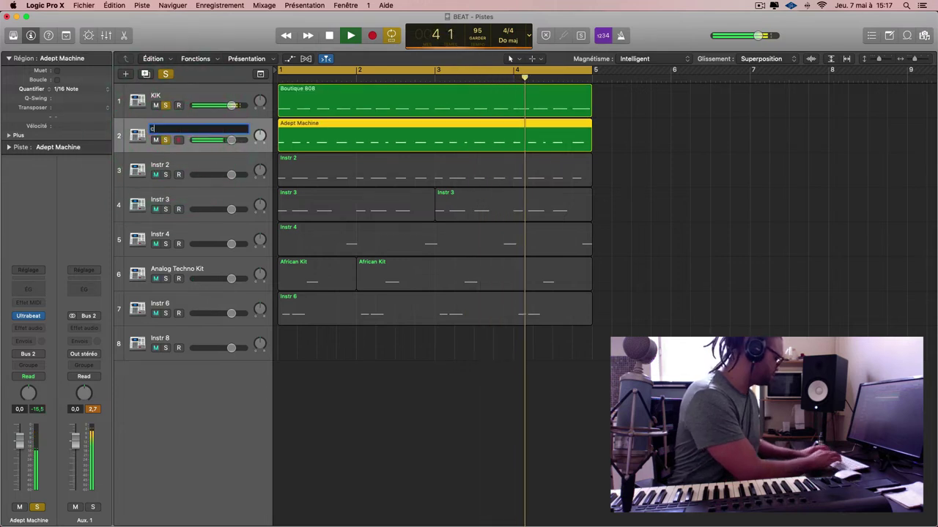
type("H")
key("Return")
Solo the Instr 2 track in place of cH and rename it rIM.
left_click(165, 174)
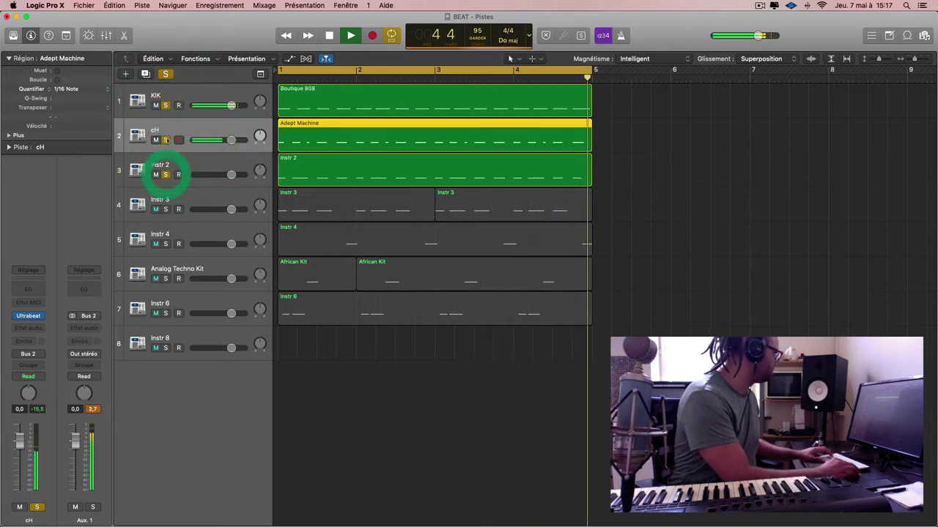
left_click(165, 139)
left_click(162, 166)
double_click(159, 165)
type("rIM")
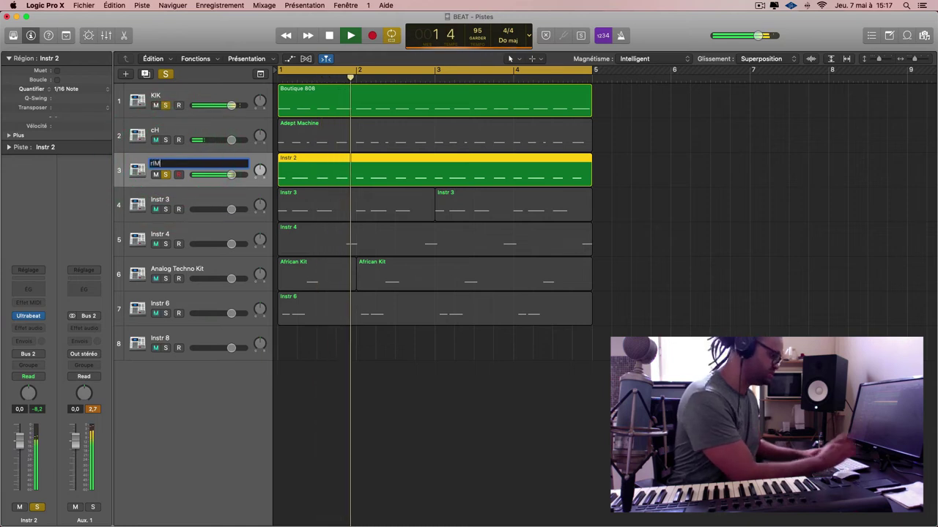
key("Return")
Solo only the Instr 3 track, releasing the rIM and KIK solos, and name it rIM é.
left_click(165, 209)
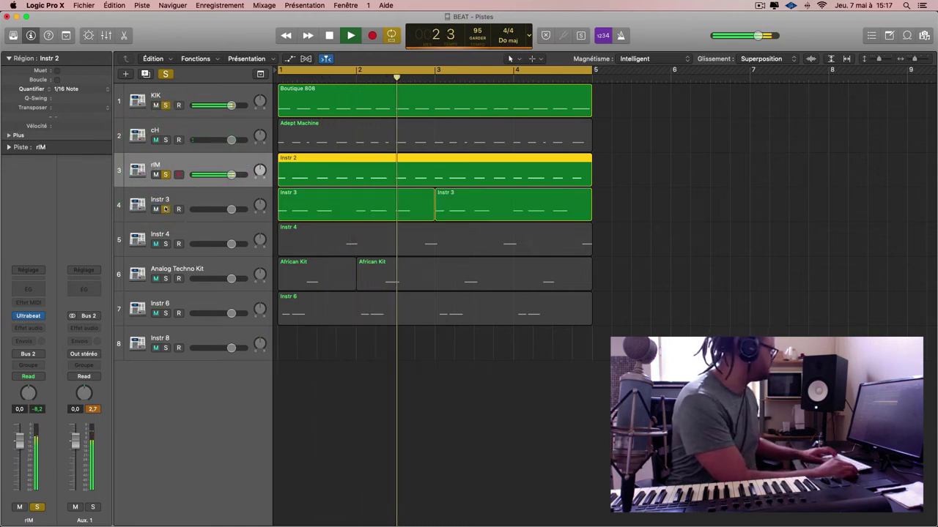
left_click(165, 174)
left_click(165, 105)
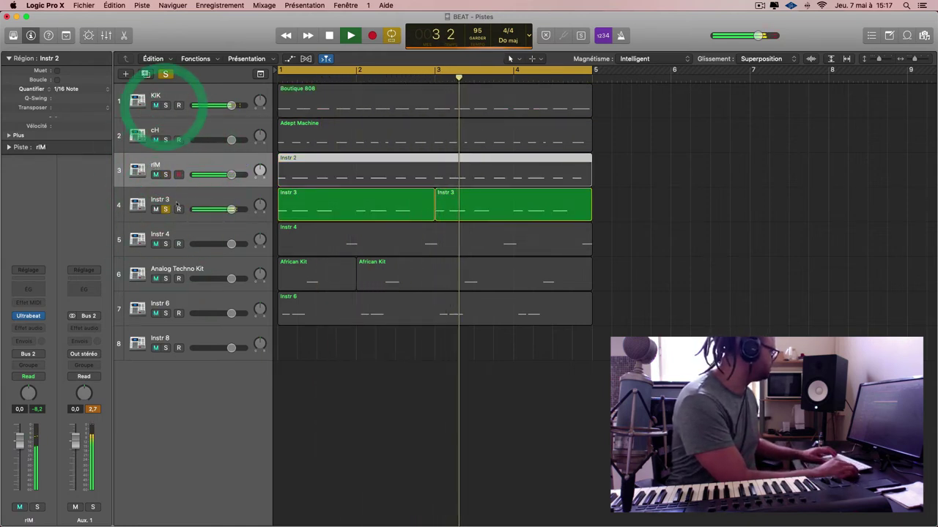
double_click(157, 199)
type("rIM é")
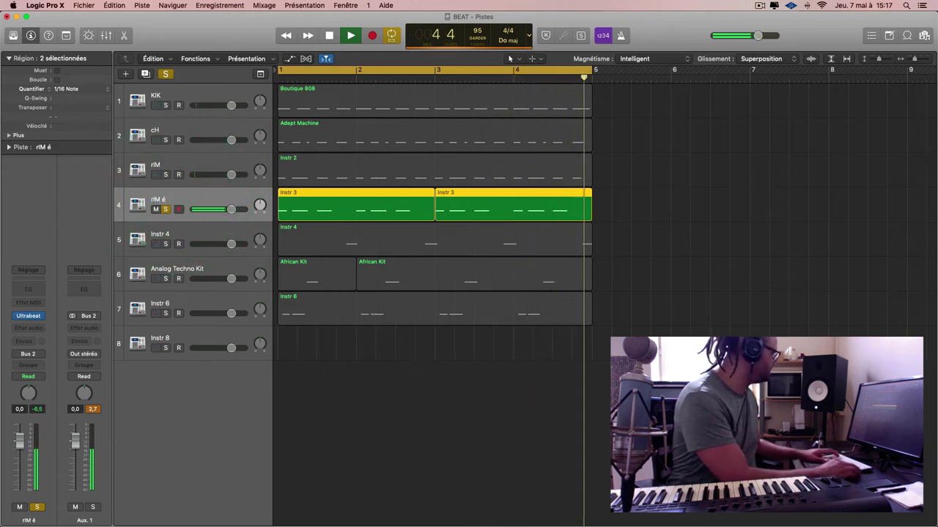
Move the solo to the Instr 4 track and correct the fourth track's name to RIM2.
left_click(164, 233)
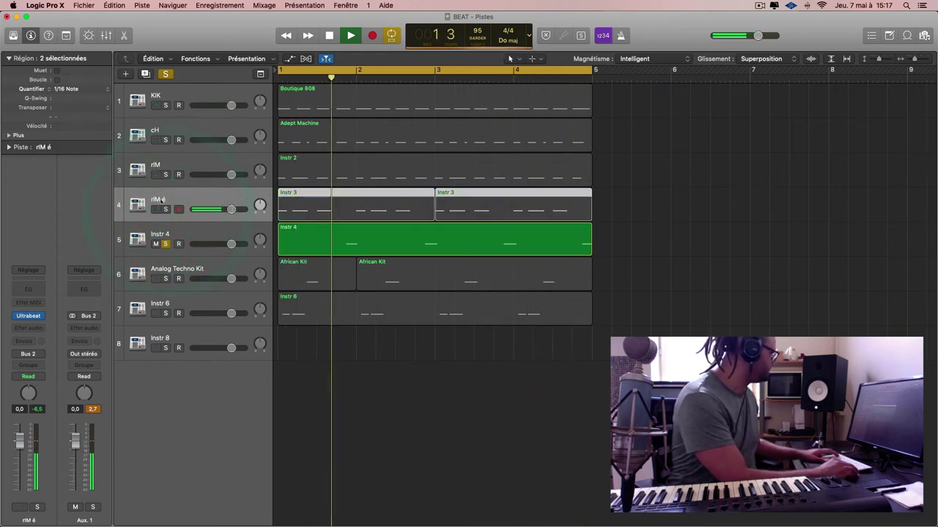
double_click(157, 199)
key("BackSpace")
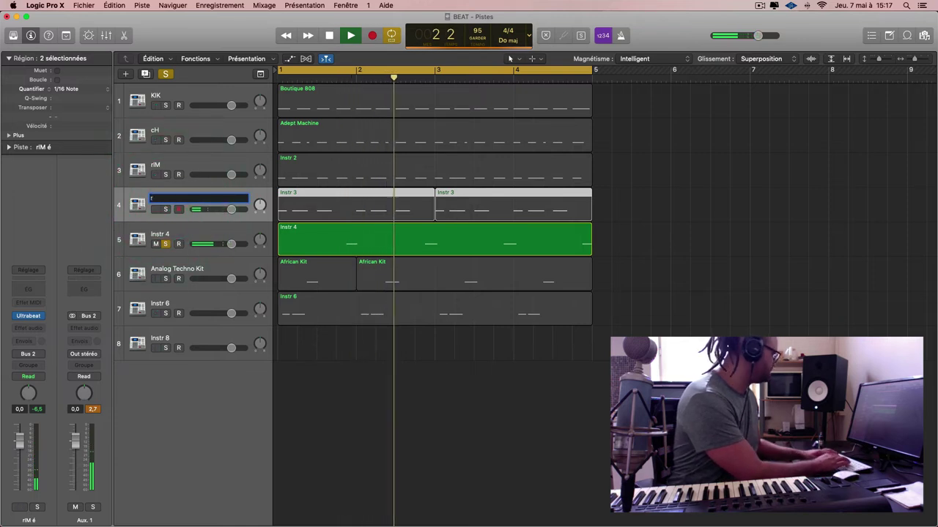
type("RIM2")
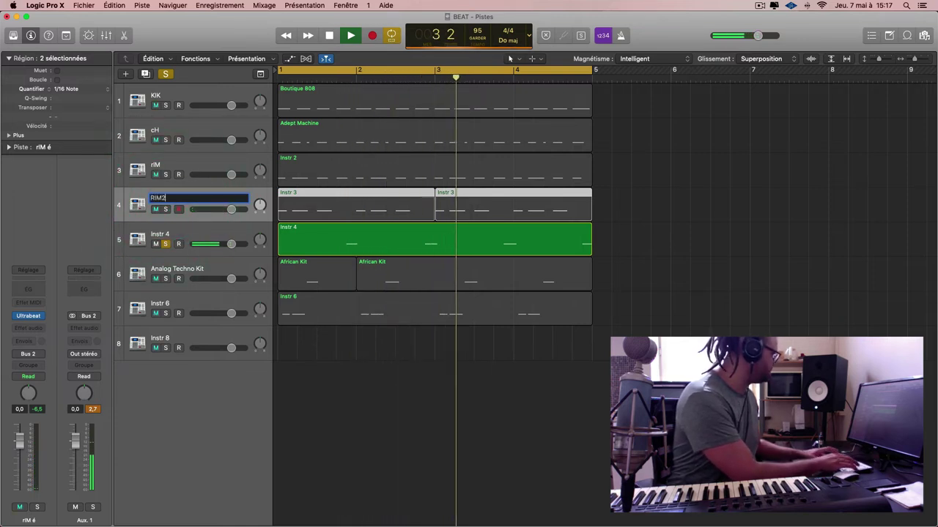
key("Return")
Rename the soloed Instr 4 track FX.
left_click(173, 234)
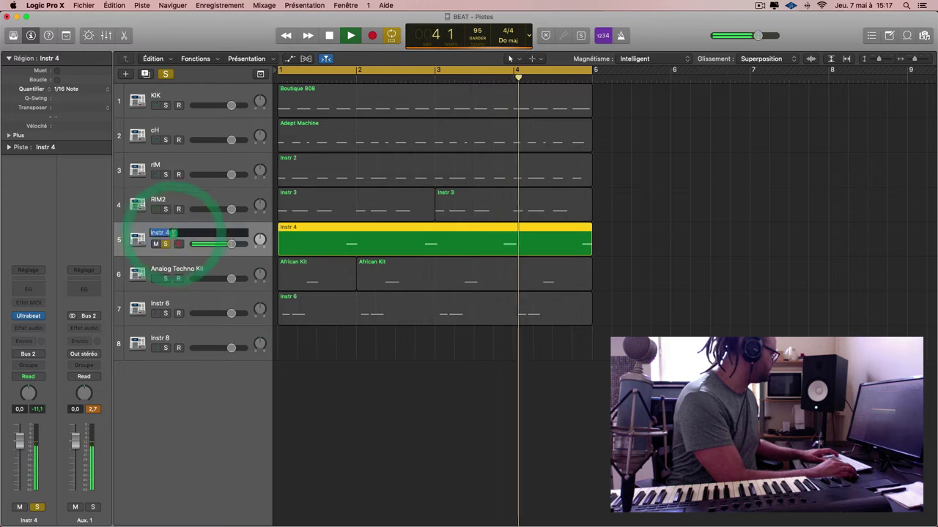
double_click(173, 233)
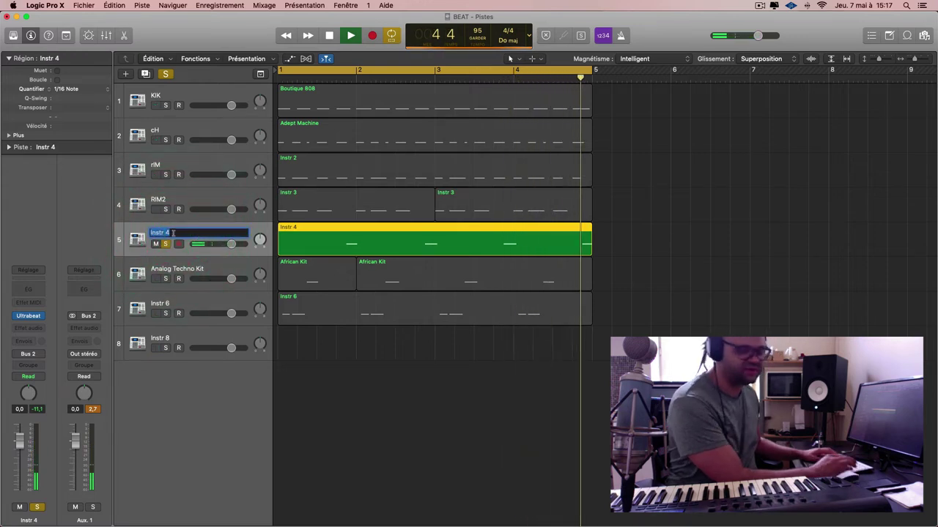
type("FX")
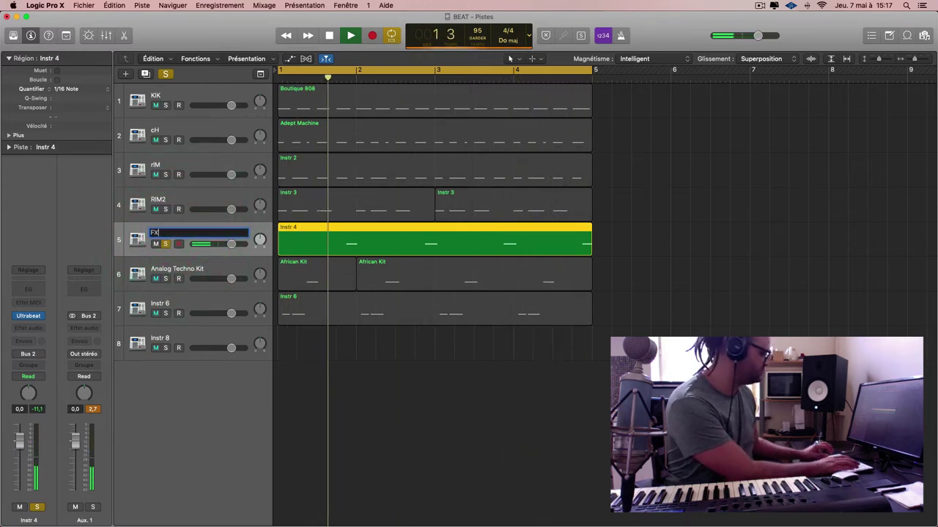
key("Return")
Solo the Analog Techno Kit track alone and rename it TOM 1.
left_click(166, 276)
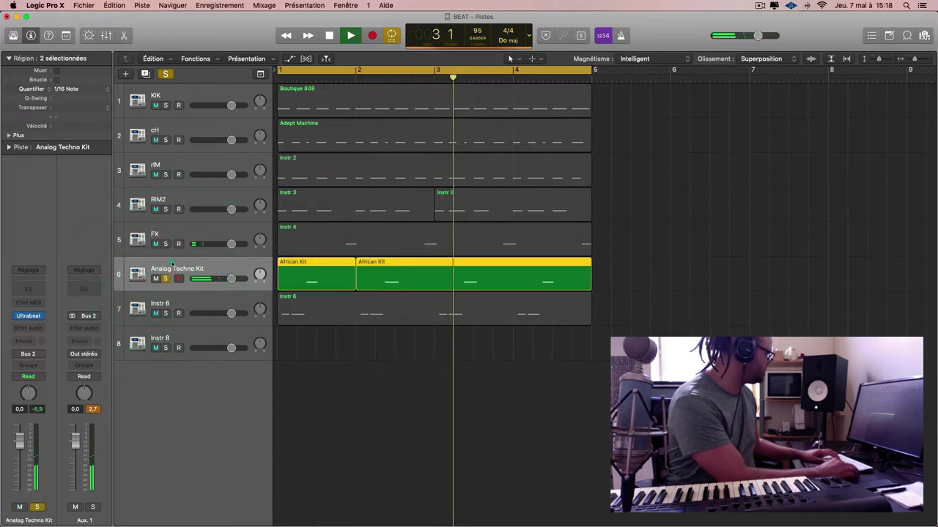
double_click(173, 268)
type("TOM")
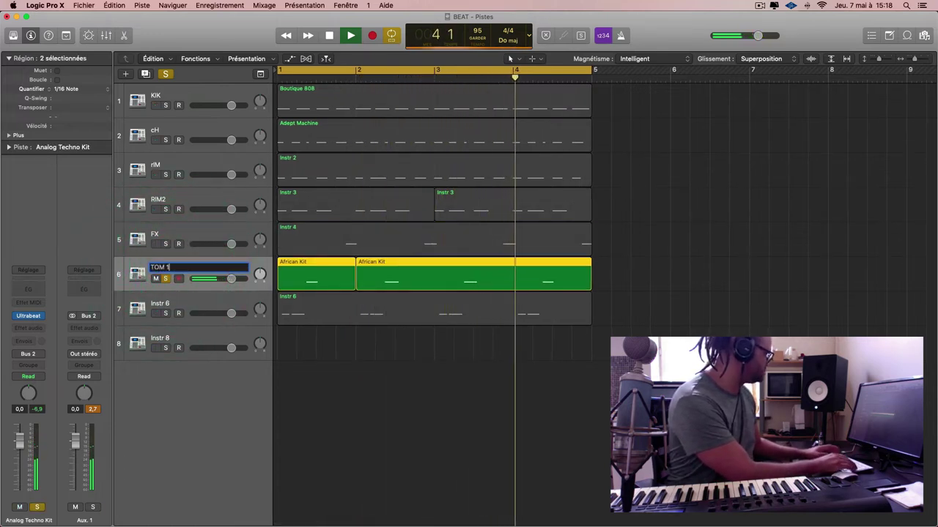
type(" 1")
key("Return")
Solo the Instr 6 track in place of TOM 1 and rename it CONGA.
left_click(167, 304)
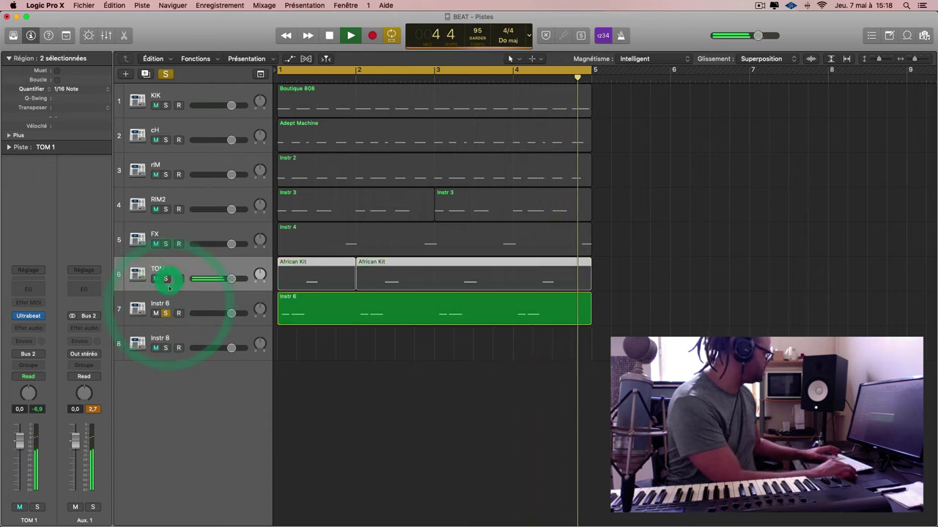
double_click(167, 302)
type("CONGA")
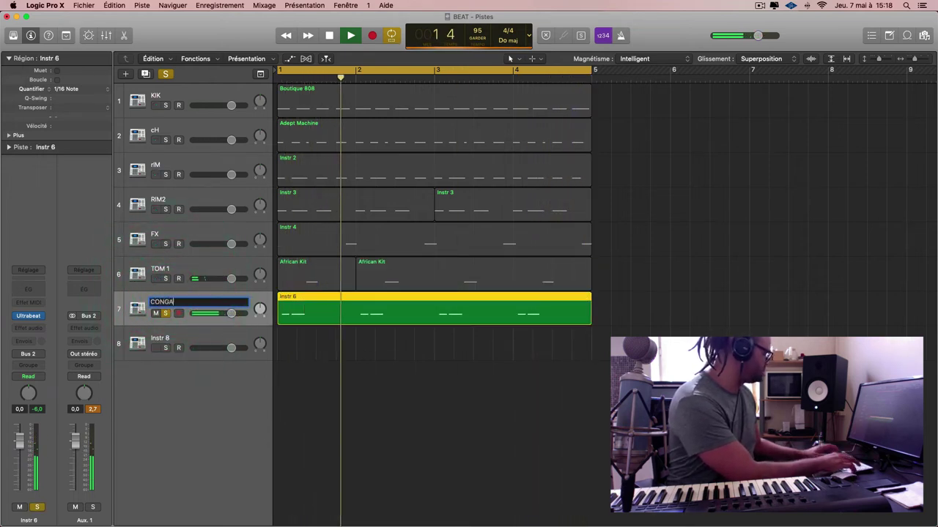
key("Return")
Check the Instr 8 track in solo and clear all track solos to hear the whole beat.
left_click(165, 348)
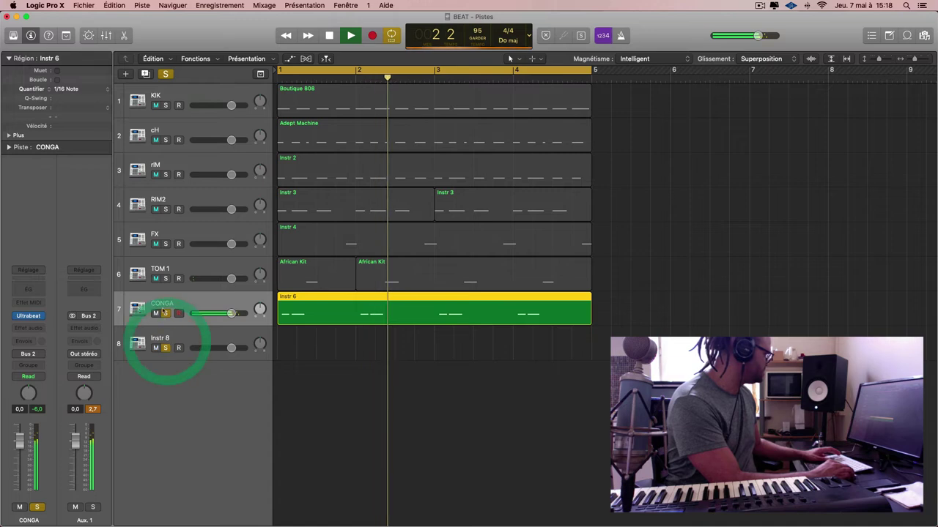
left_click(165, 312)
left_click(167, 75)
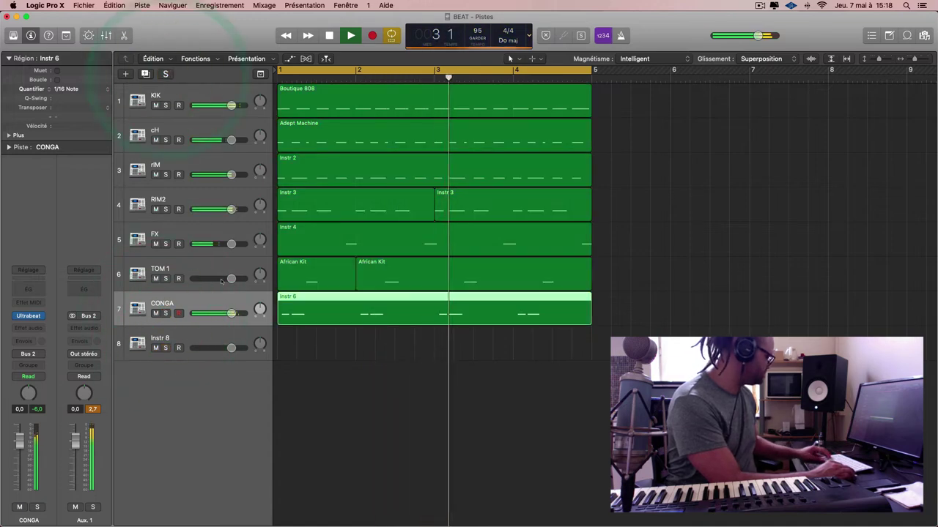
Show the mixer, reset the Aux 1 peak level reading and stop playback.
key("x")
left_click(452, 409)
key("space")
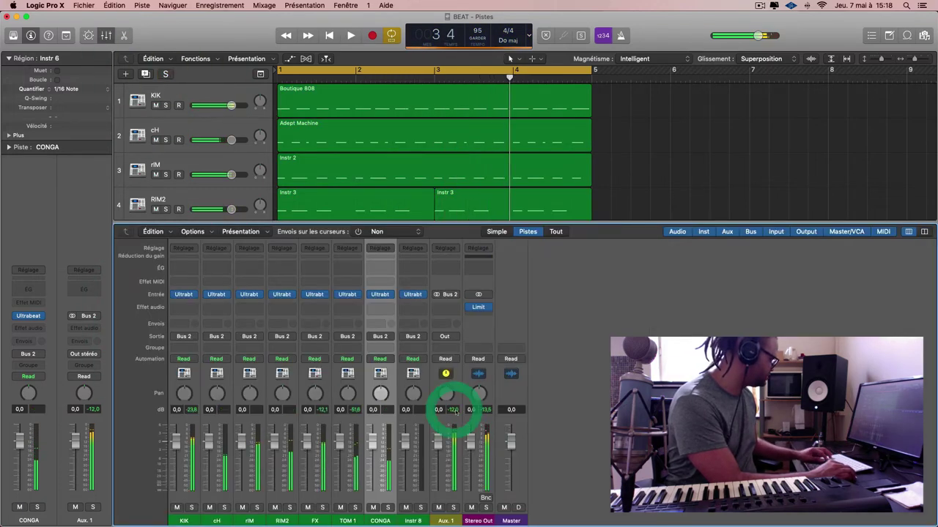
Select the channel strips from KIK to CONGA and set their volume to -3 dB together.
left_click(186, 520)
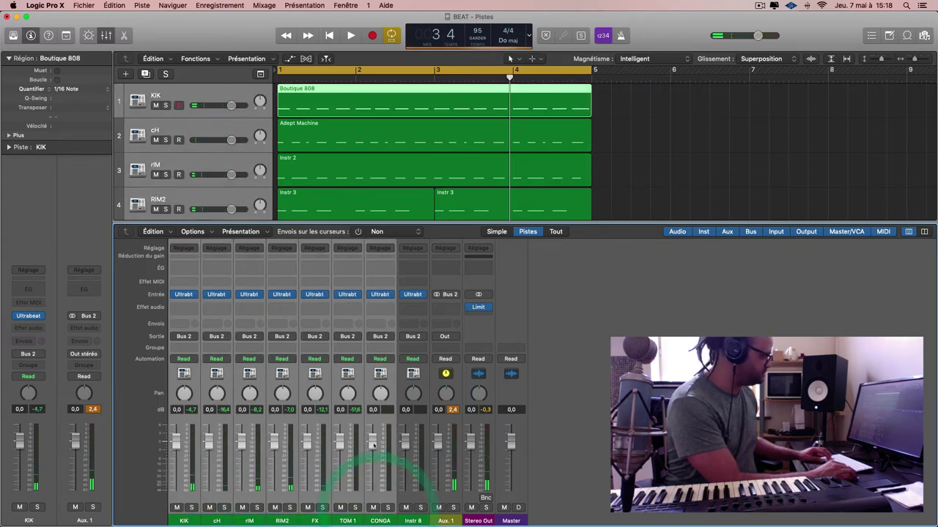
left_click(373, 445)
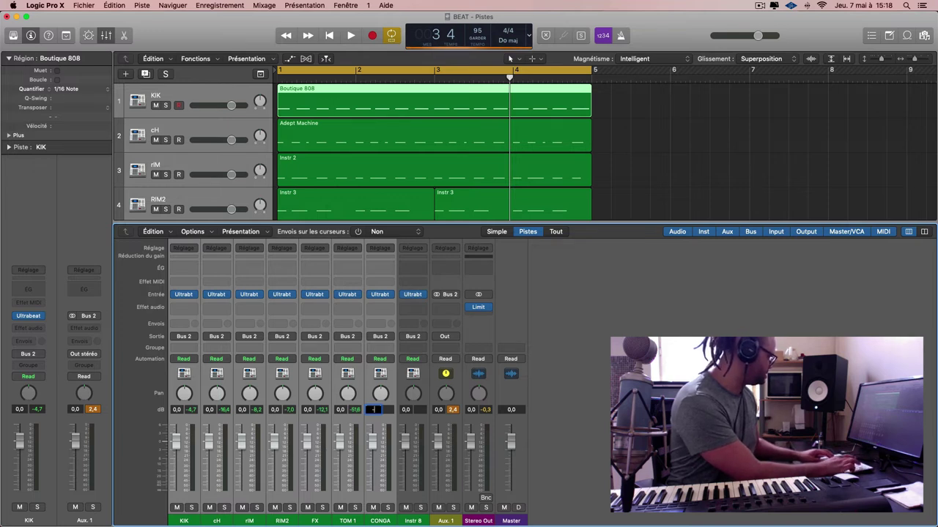
type("-3")
key("Return")
Play the beat and adjust the Aux 1 bus volume, ending at -3.0 dB.
key("space")
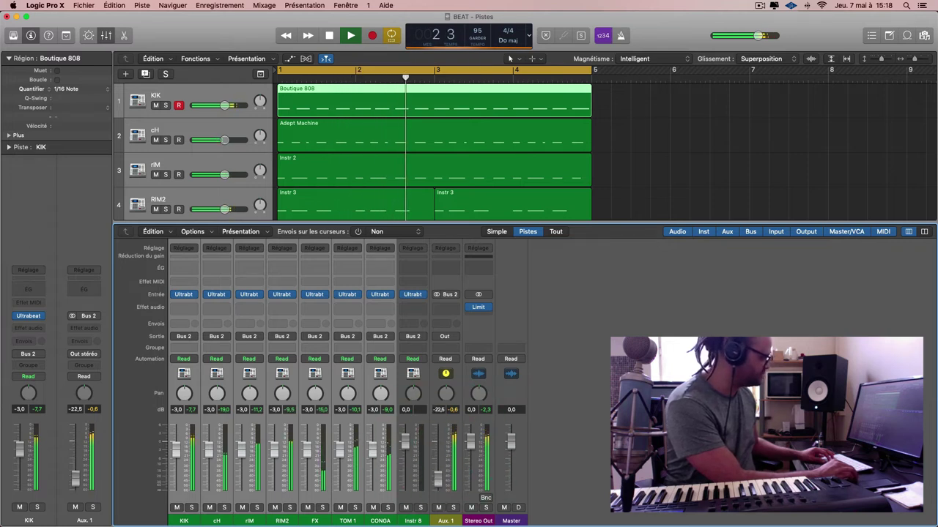
left_click_drag(442, 474, 446, 521)
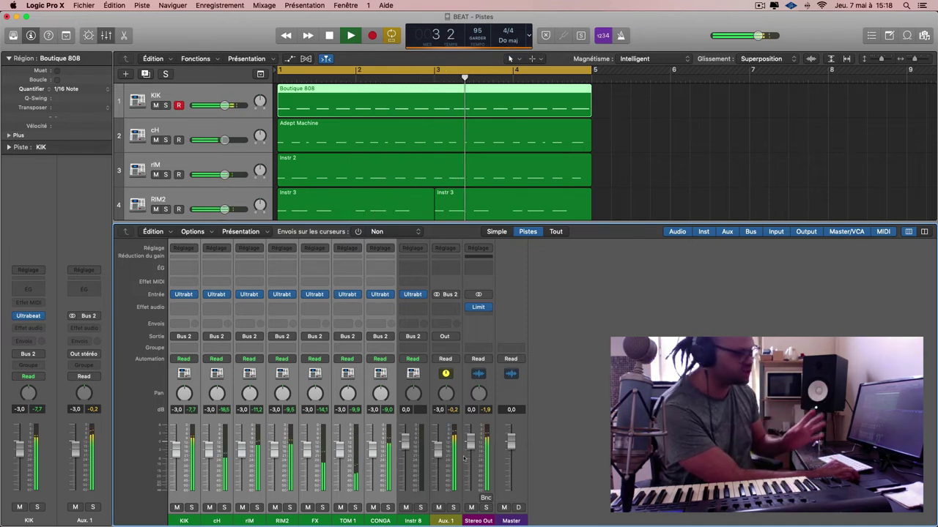
left_click(464, 457)
Insert a Dynamics Compressor on the Aux 1 channel and reposition its plug-in window.
left_click(456, 308)
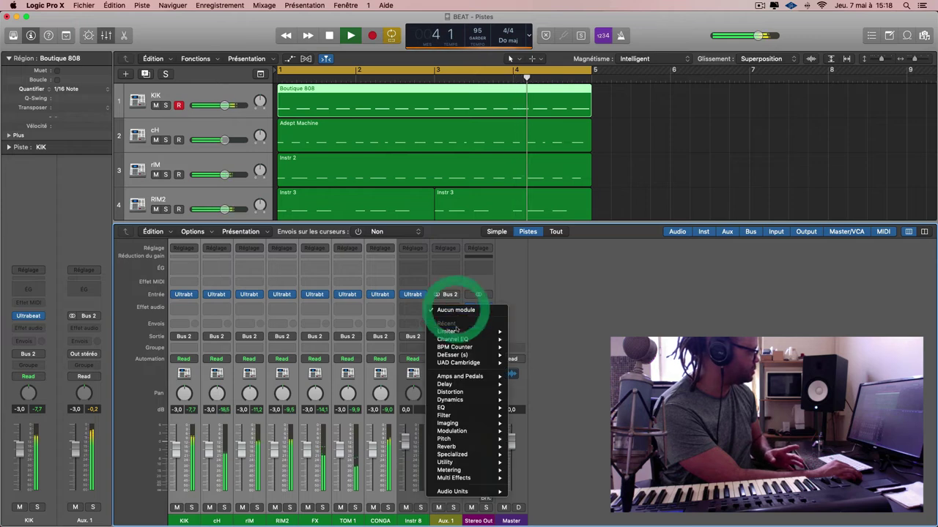
mouse_move(462, 340)
mouse_move(469, 400)
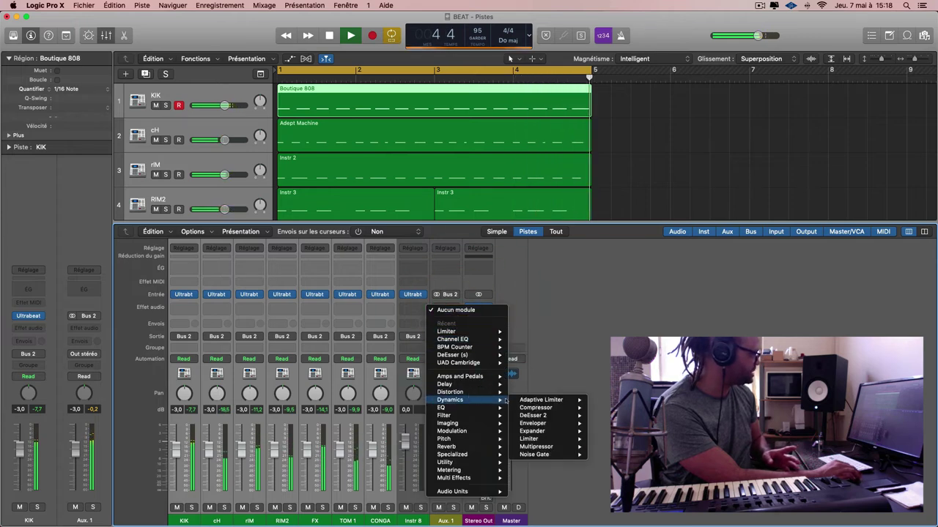
left_click(521, 403)
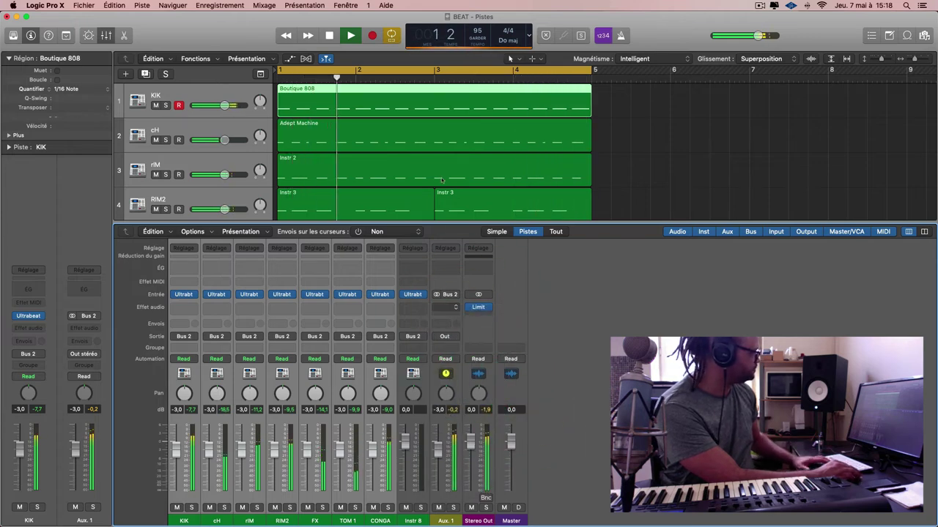
left_click_drag(661, 65, 453, 54)
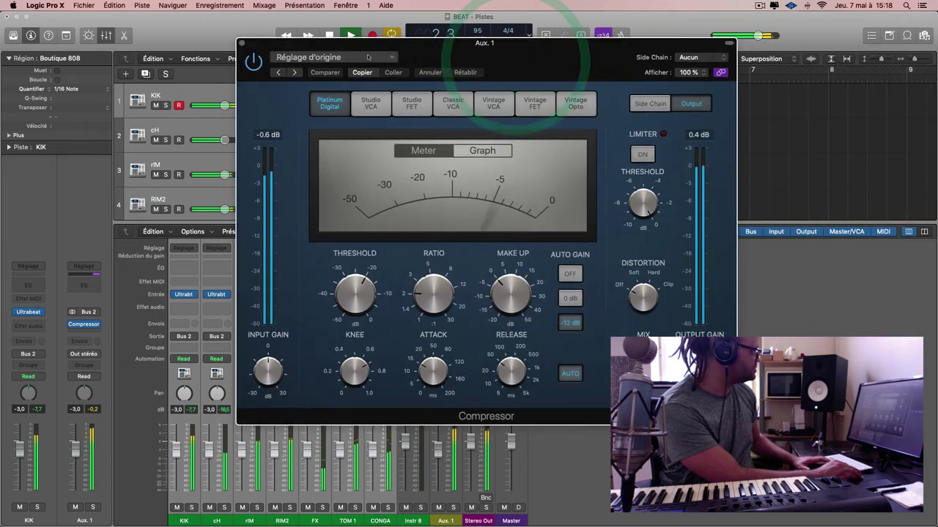
Load the Drum Mix preset from 01 Drums in the Compressor and close its window.
left_click(322, 57)
mouse_move(420, 246)
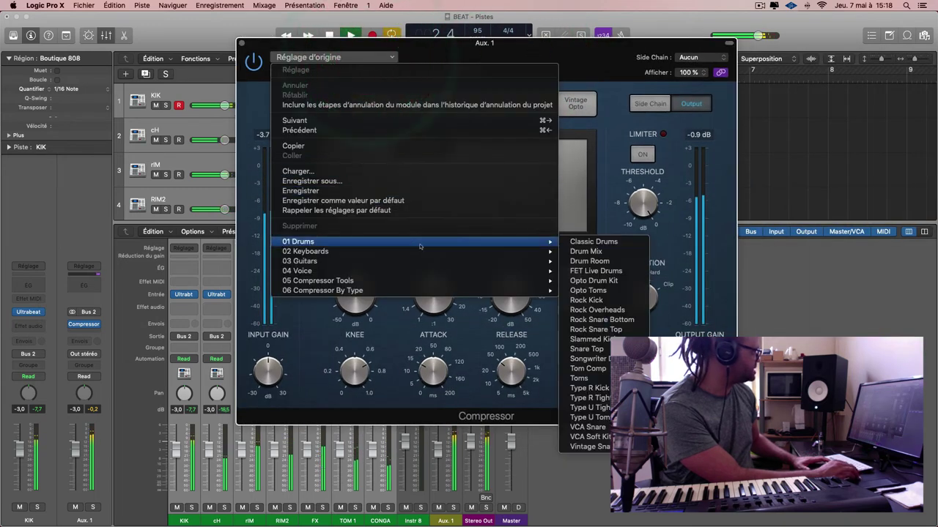
left_click(597, 251)
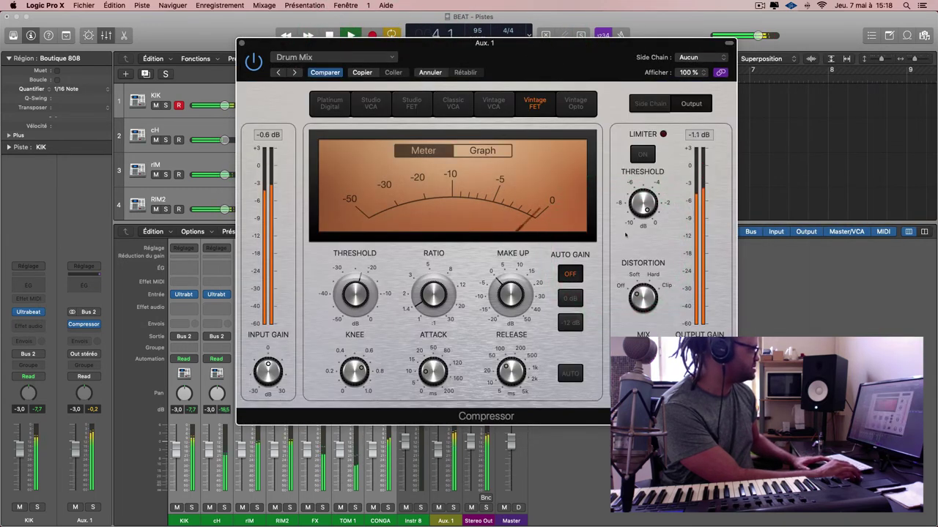
left_click(242, 44)
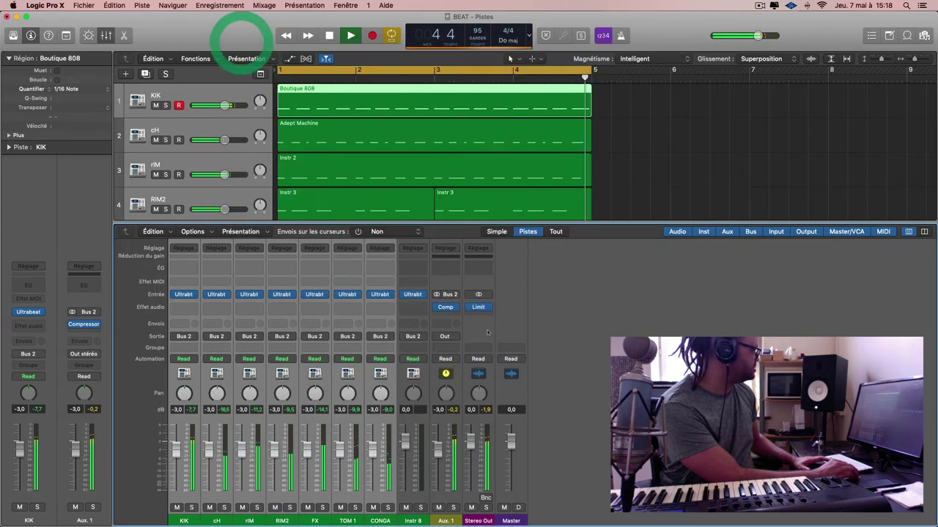
Insert a stereo Limiter below the Compressor on Aux 1 and load its For Classical Music preset.
left_click(455, 314)
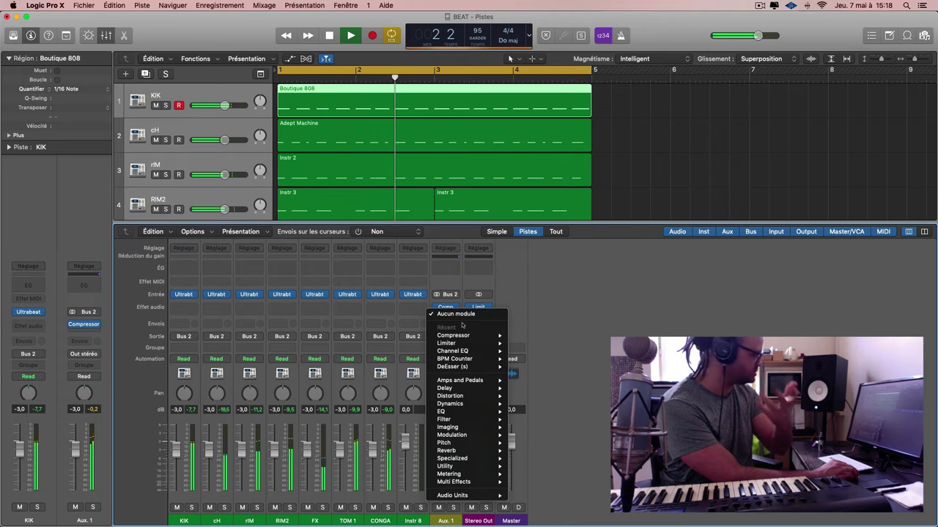
mouse_move(483, 343)
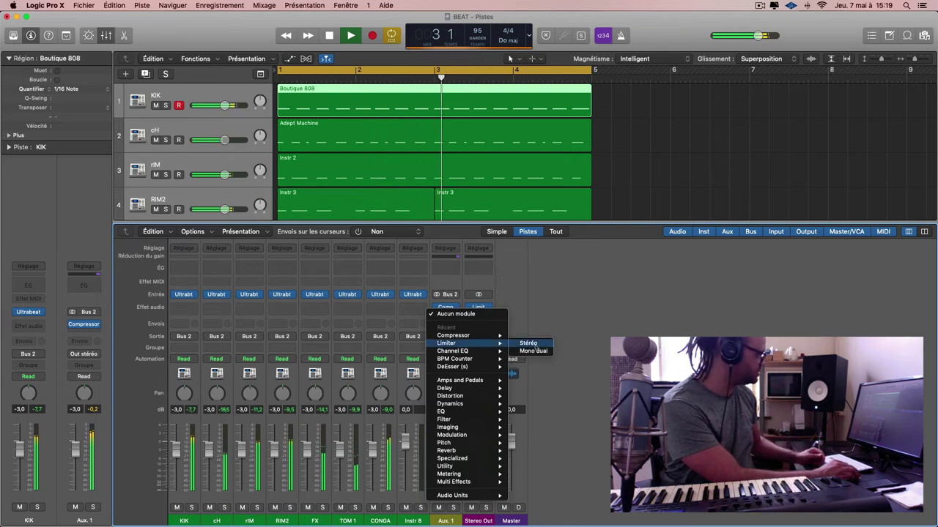
left_click(540, 347)
left_click_drag(270, 31, 553, 41)
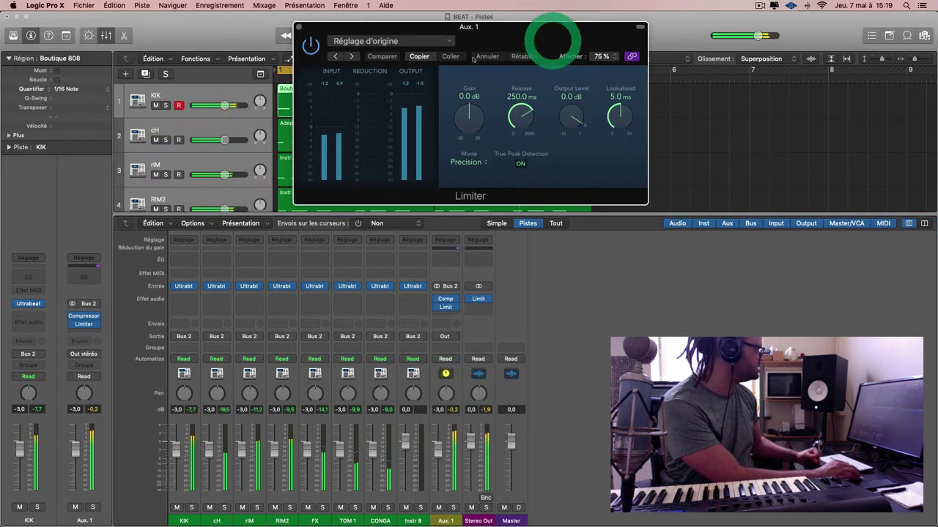
left_click(443, 41)
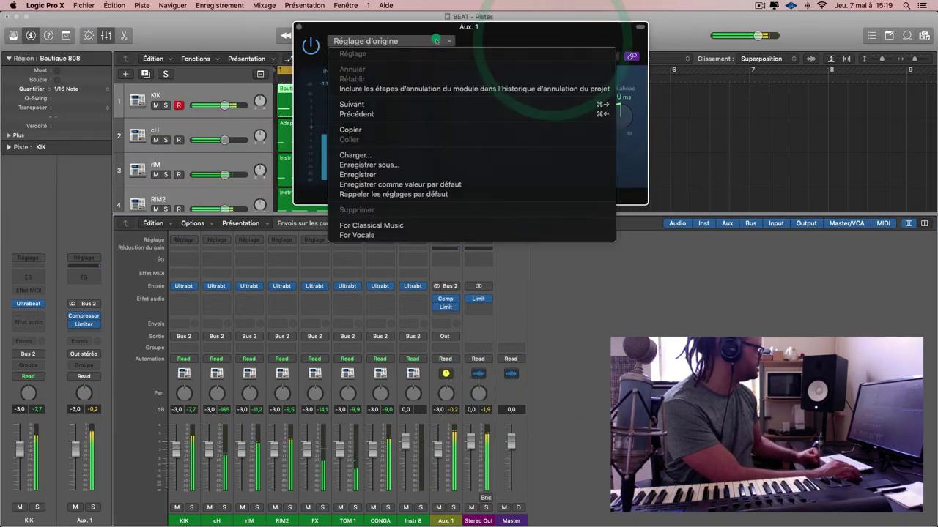
left_click(434, 227)
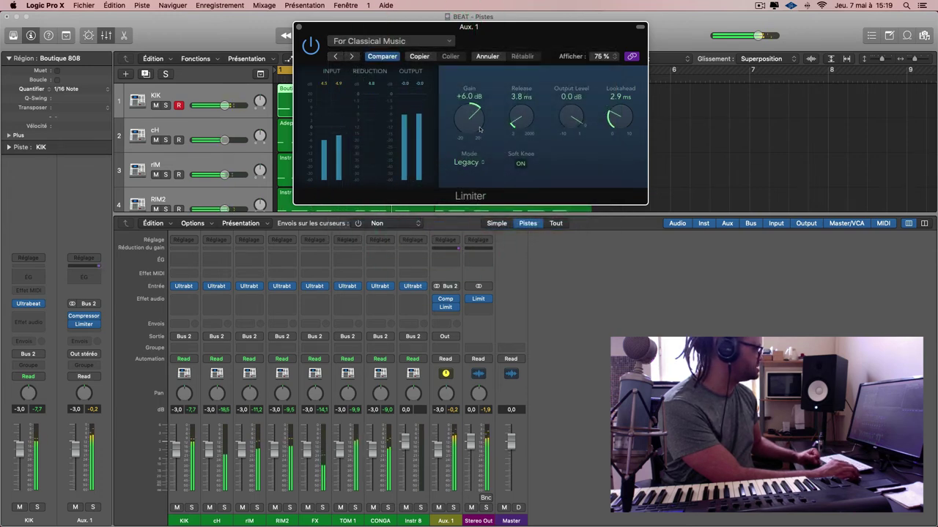
Compare the beat with the Limiter bypassed and active, then close the plug-in window and the mixer.
left_click(307, 47)
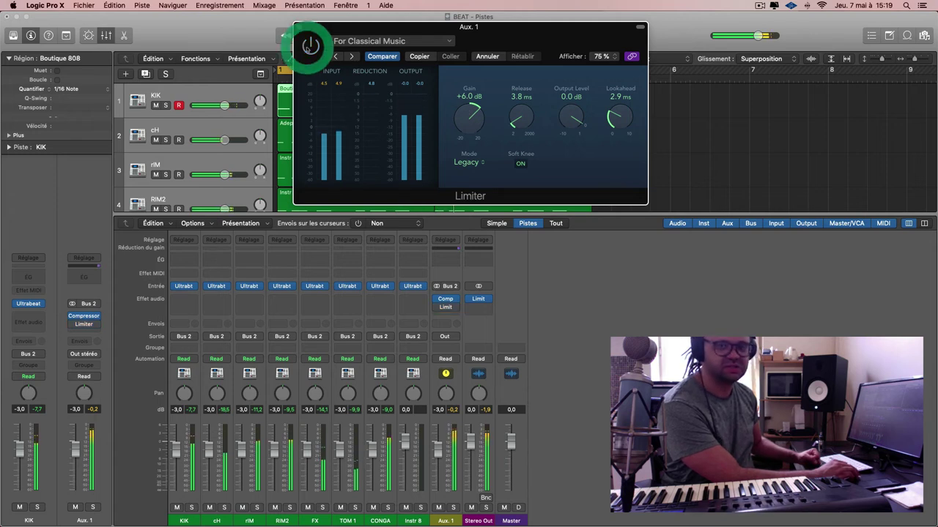
left_click(308, 47)
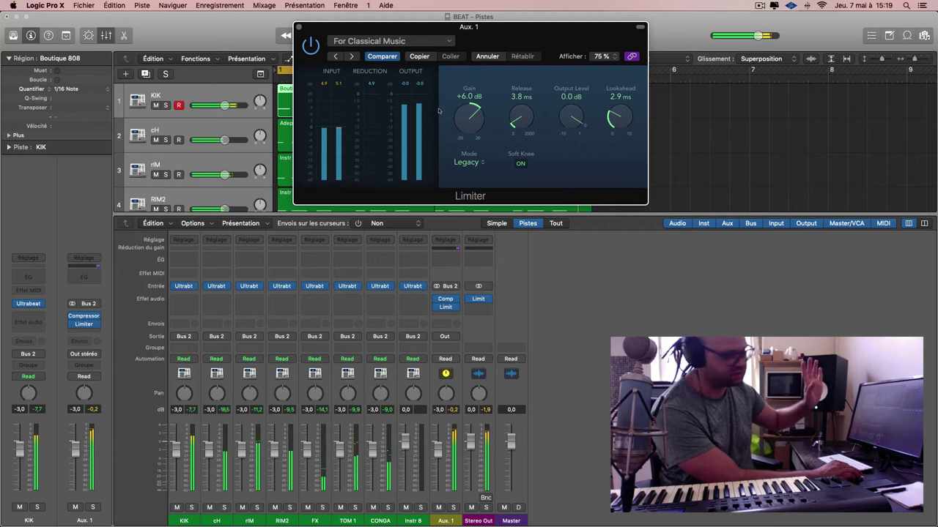
left_click(298, 27)
key("x")
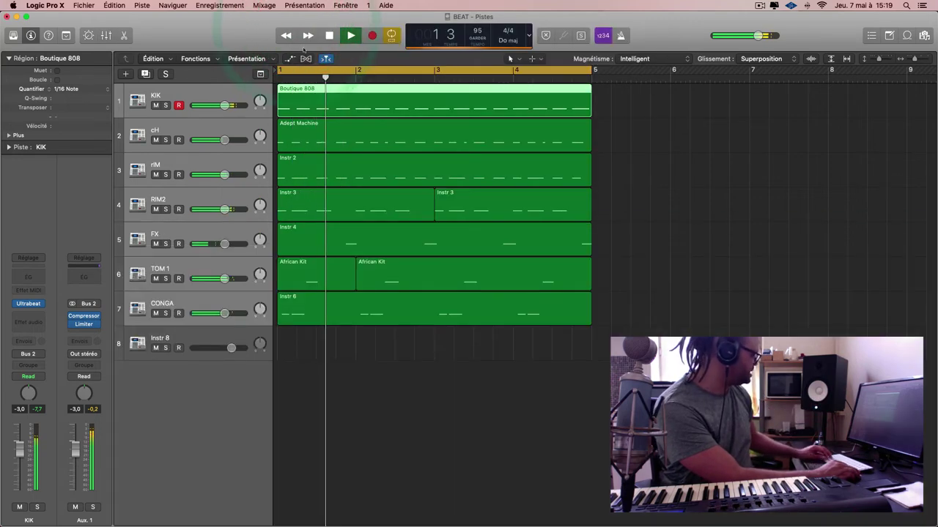
Select the Instr 8 track and record a drum pattern on it over bars 1 to 4.
left_click(244, 333)
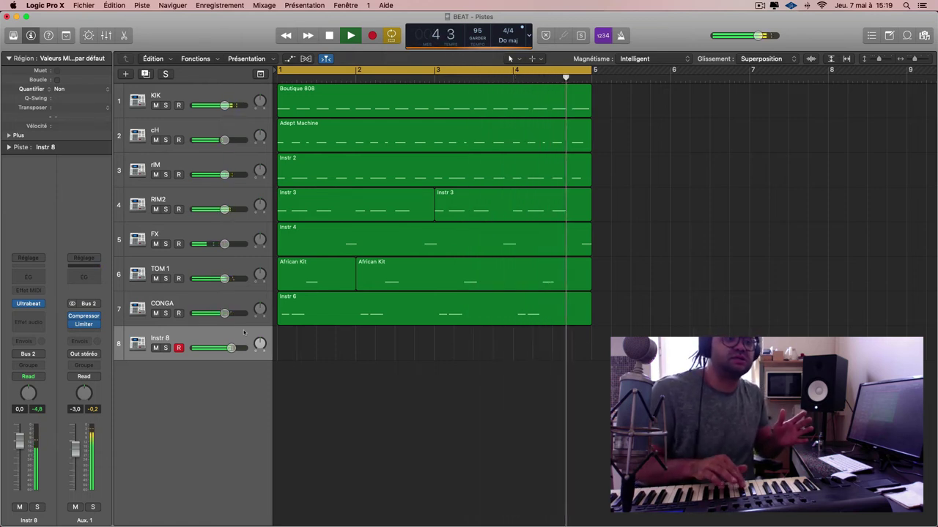
key("r")
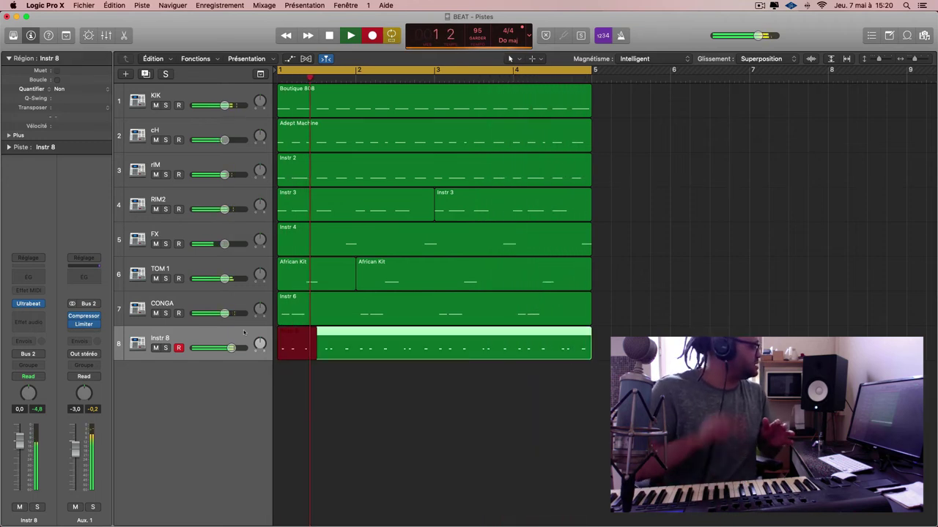
key("space")
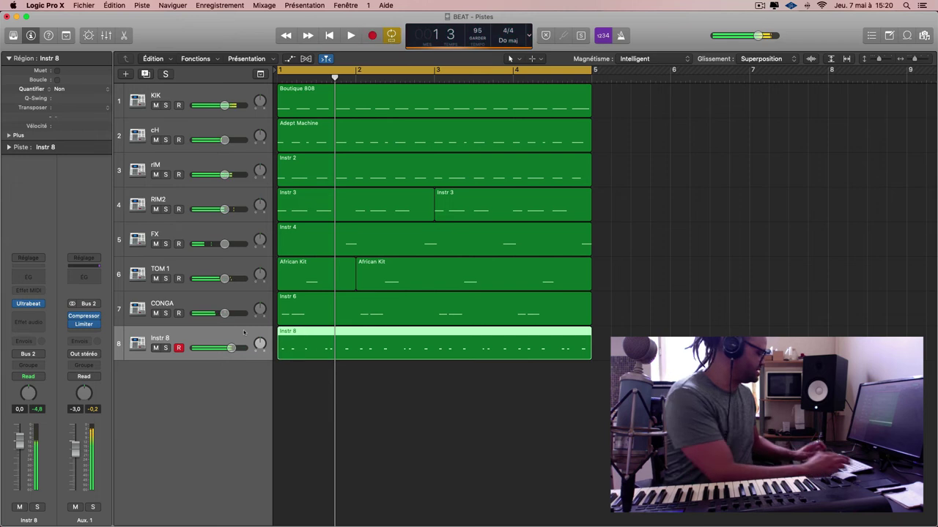
Open the recorded Instr 8 region in the Piano Roll and audition its individual Maracas 1 notes.
double_click(384, 343)
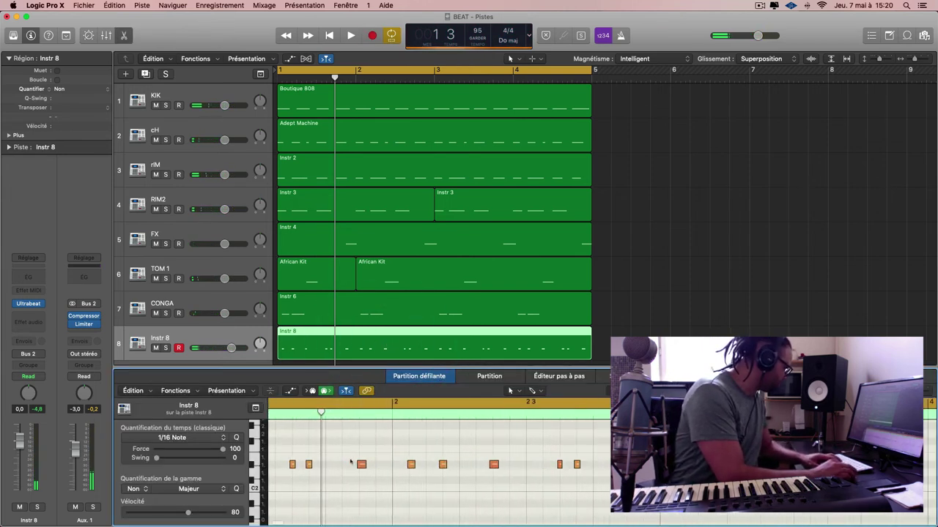
key("super+Right")
key("super+Right")
left_click(433, 465)
left_click(440, 467)
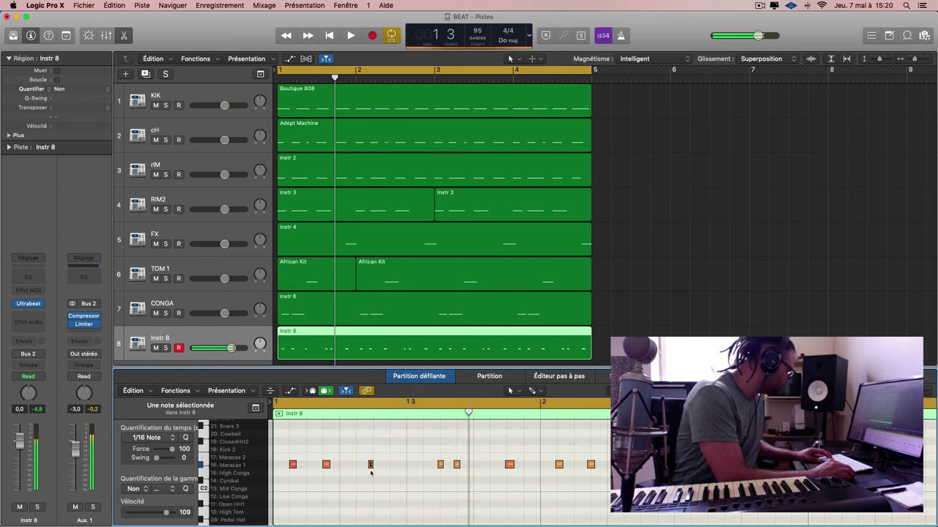
left_click(370, 466)
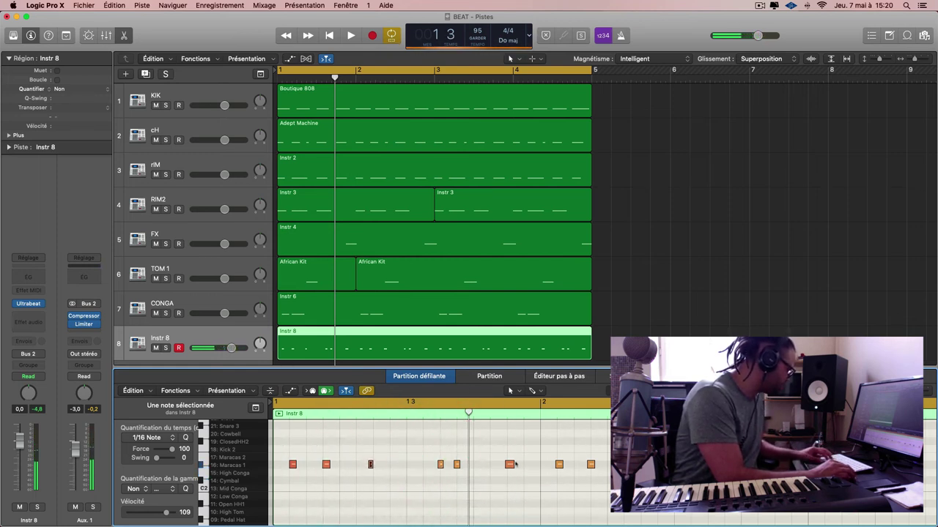
left_click(509, 465)
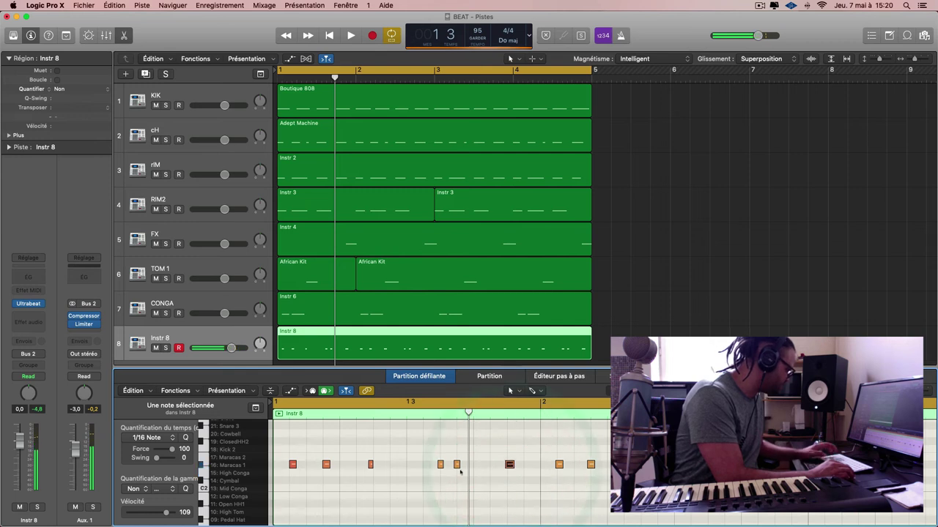
left_click_drag(457, 466, 457, 474)
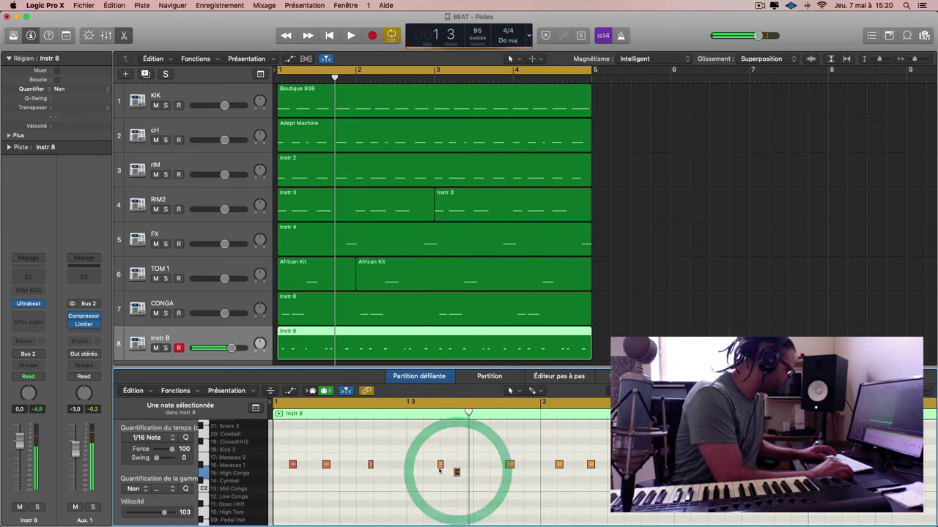
key("space")
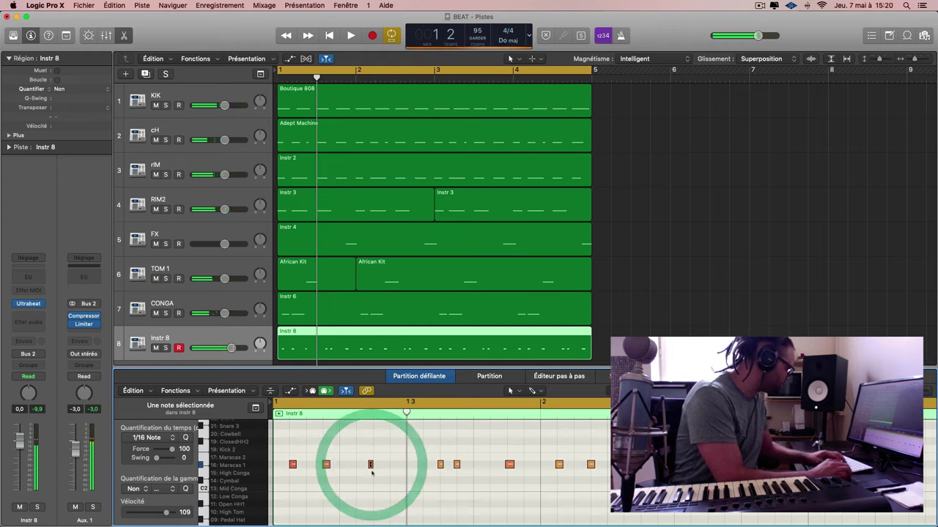
left_click_drag(370, 464, 370, 471)
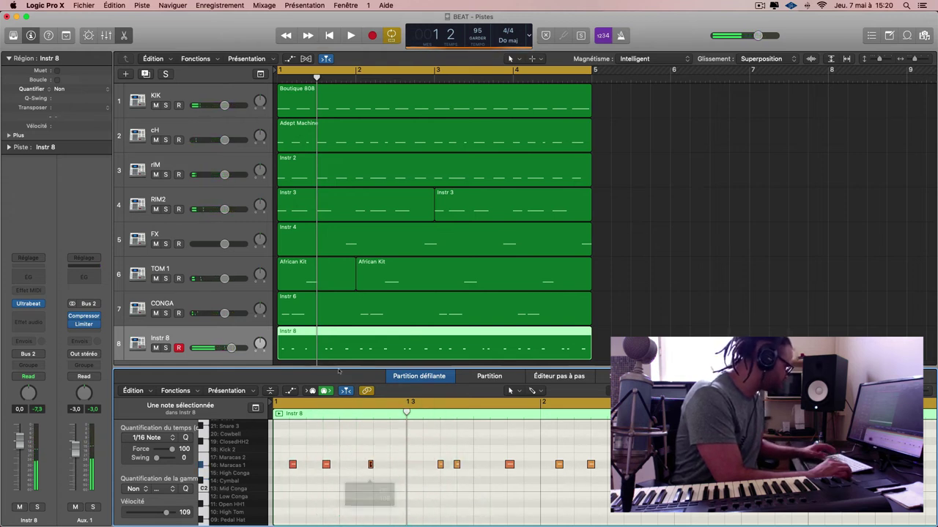
Quantize the Instr 8 region to 1/16 Note, play it back and close the Piano Roll.
left_click(351, 343)
key("q")
key("space")
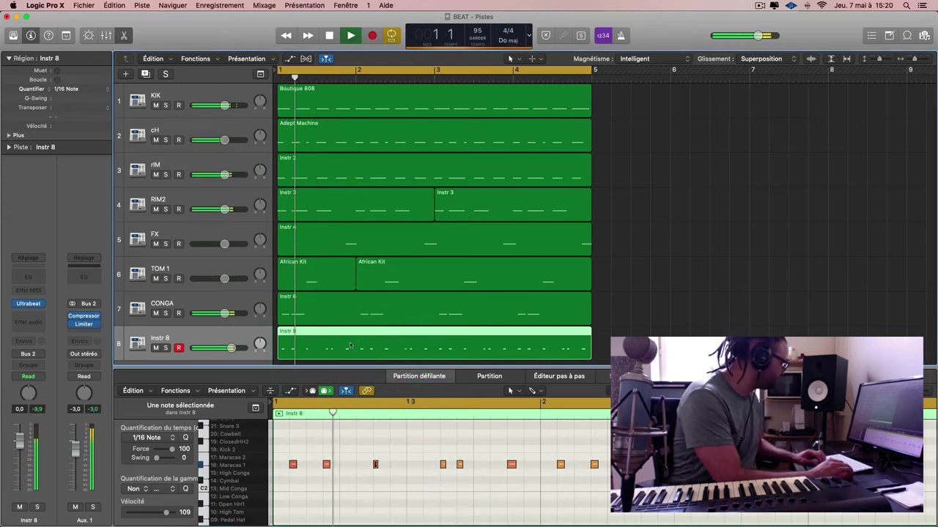
key("e")
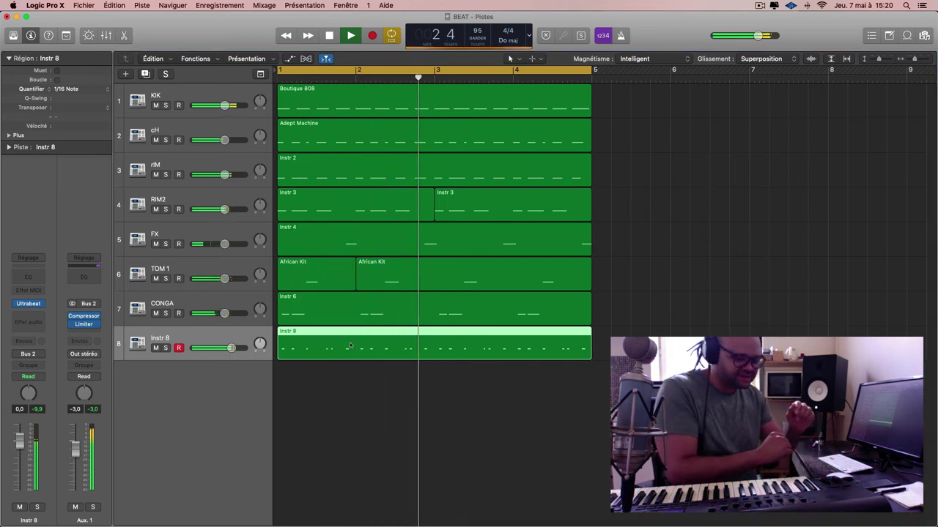
Duplicate the Instr 8 track with its Ultrabeat settings and open the new track's Ultrabeat window.
key("super+d")
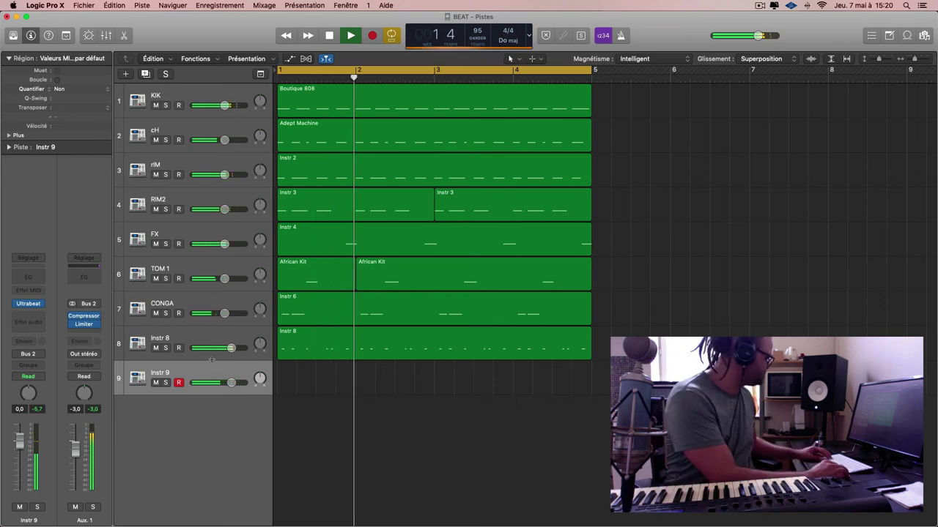
left_click(28, 303)
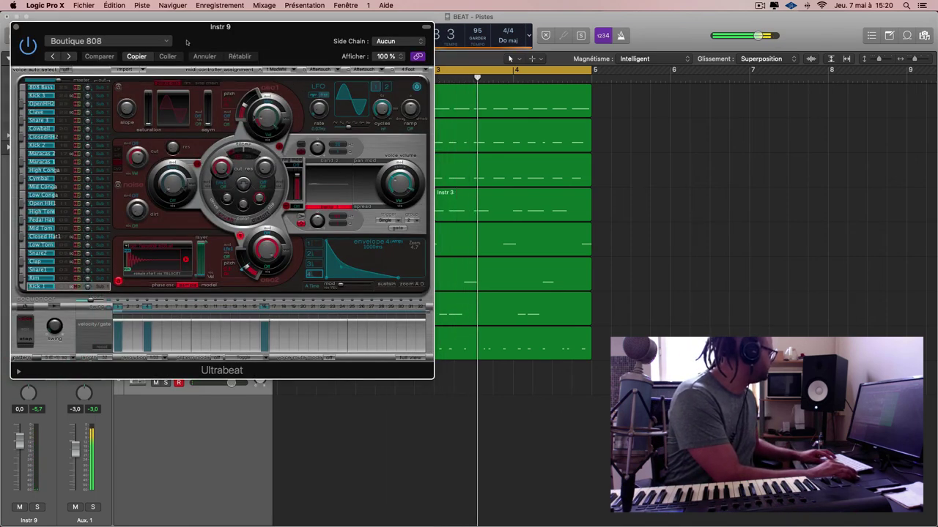
left_click_drag(201, 42, 309, 52)
Try the Boutique 909 drum kit in Ultrabeat, switch to Boutique SP12 and close the plug-in window.
left_click(246, 49)
mouse_move(307, 234)
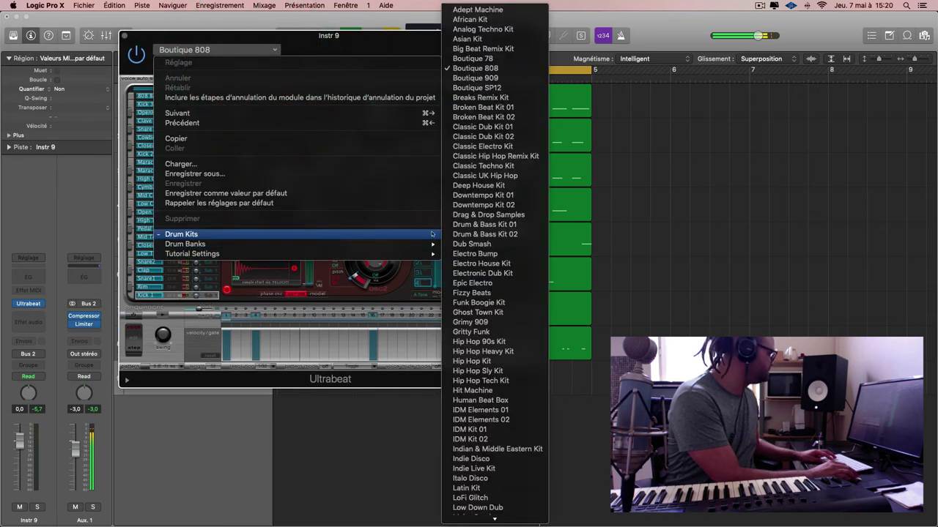
left_click(498, 70)
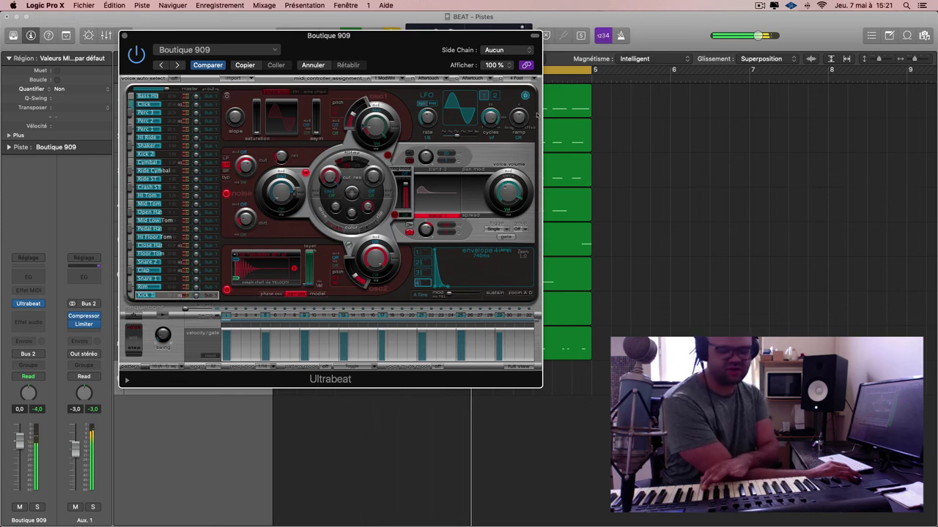
left_click(177, 65)
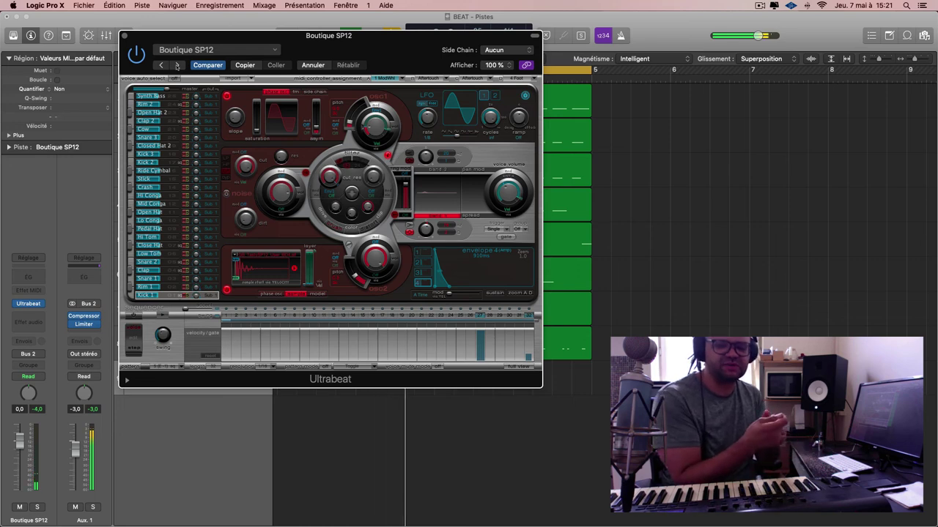
key("super+w")
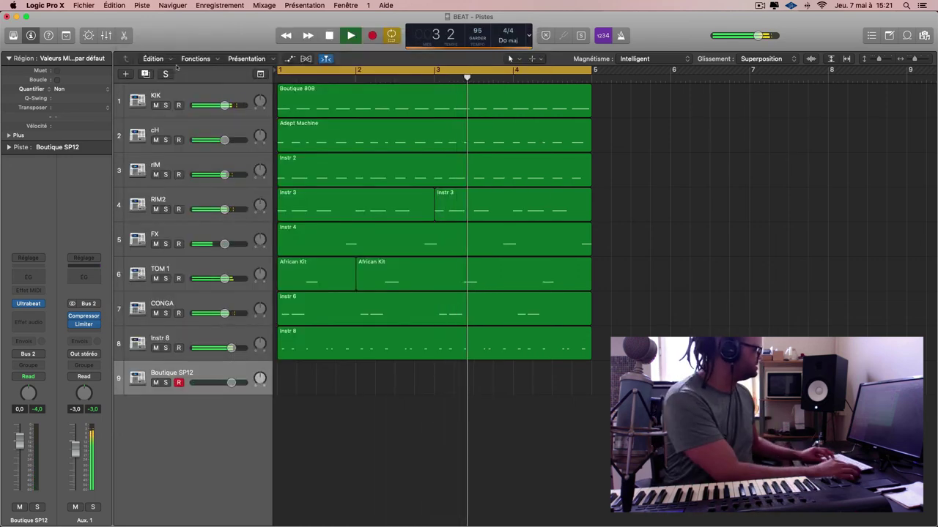
Listen to the cH track soloed, clear its solo and play the full beat.
left_click(166, 139)
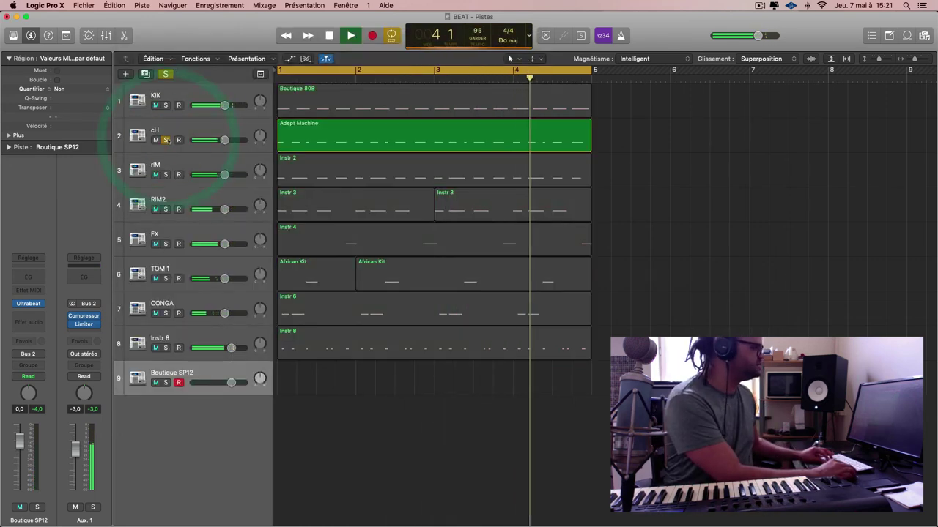
left_click(166, 140)
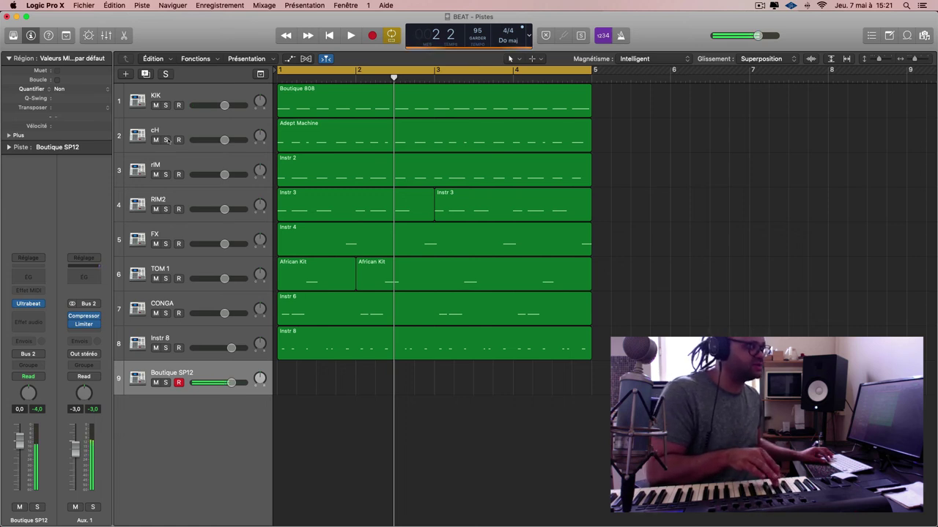
key("space")
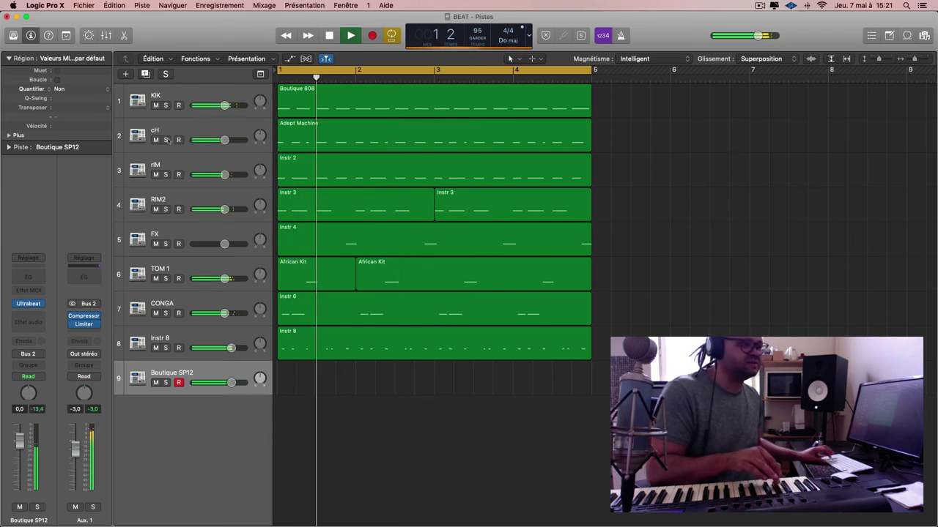
Record a pattern on the Boutique SP12 track, quantize it to 1/16 Note and play it from the beginning.
key("r")
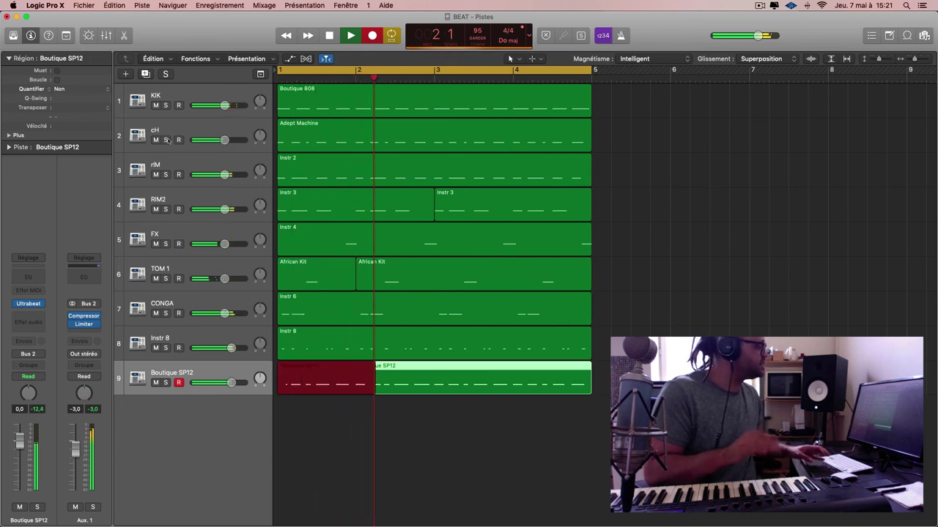
key("space")
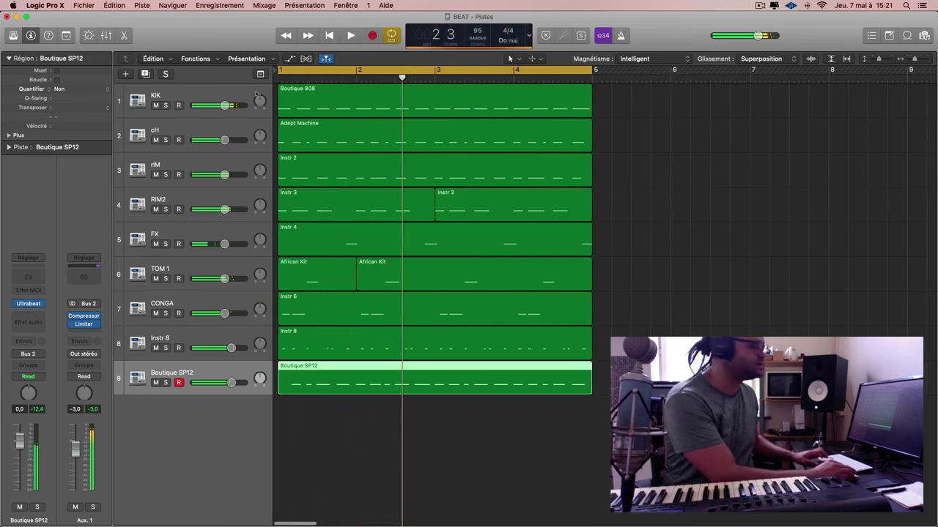
left_click(409, 379)
key("q")
key("Return")
key("space")
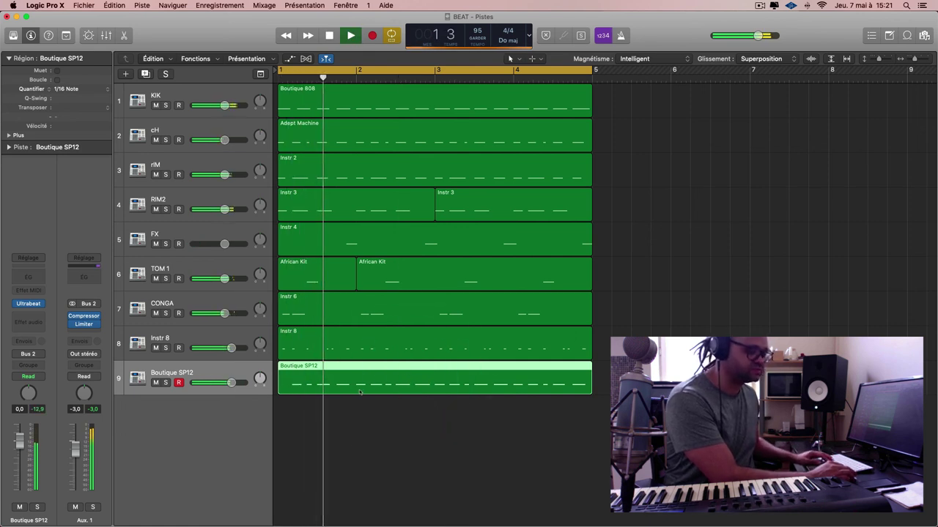
Rename the Boutique SP12 track as CH2.
double_click(171, 372)
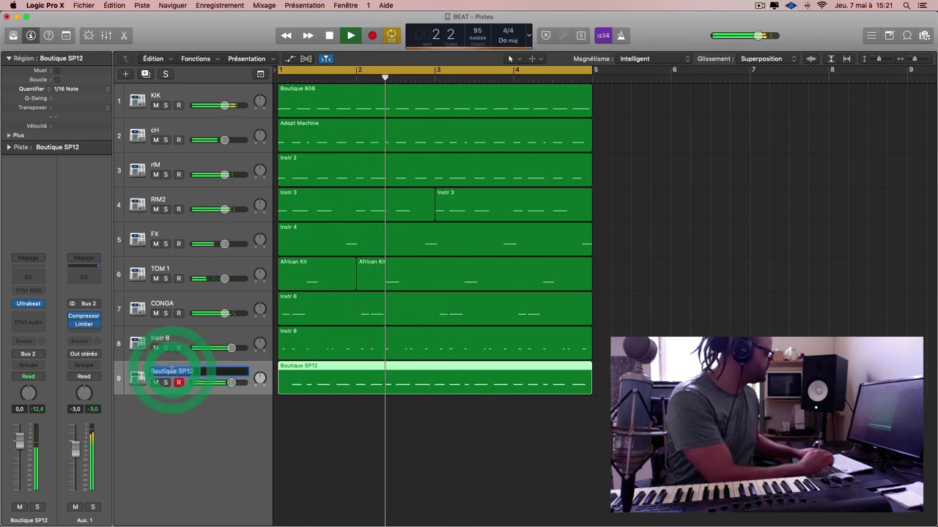
type("c")
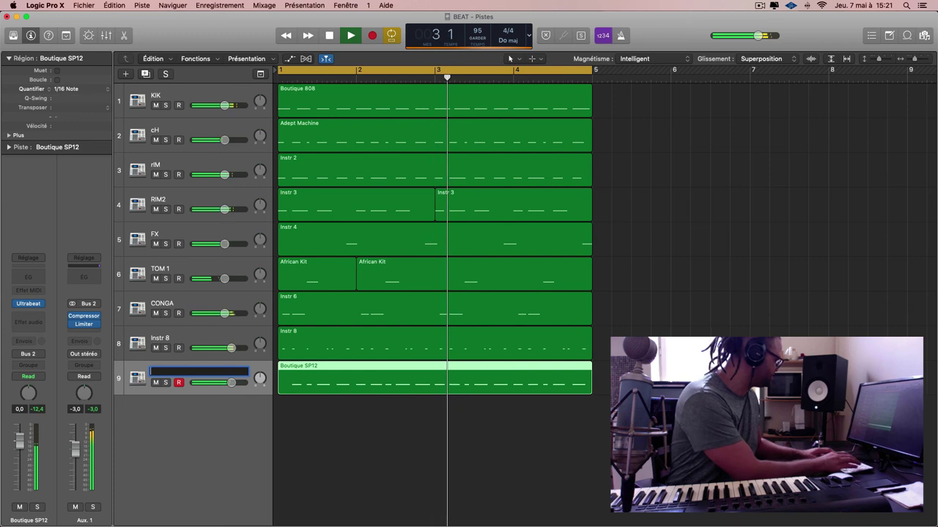
type("H2")
key("Return")
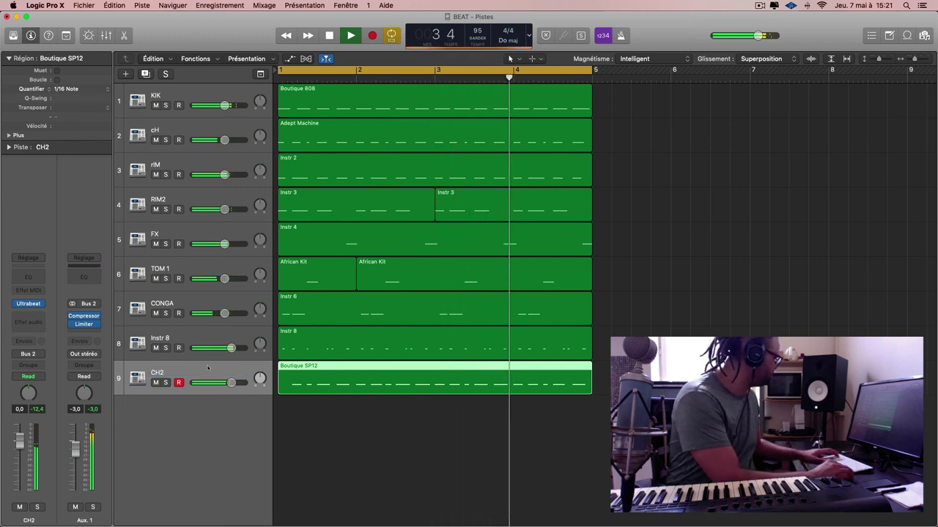
Move the CH2 track directly below the cH track and rename the cH track as CH1.
left_click_drag(208, 370, 209, 158)
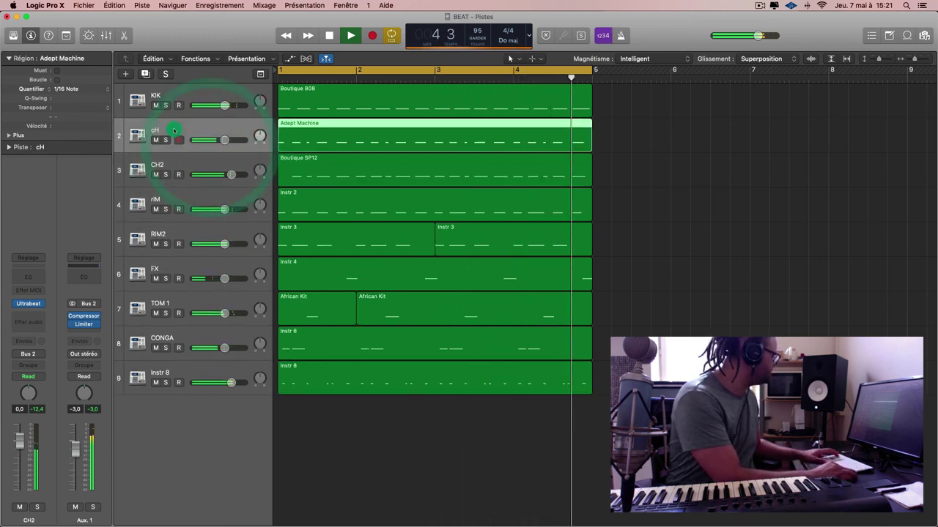
double_click(156, 130)
type("CH")
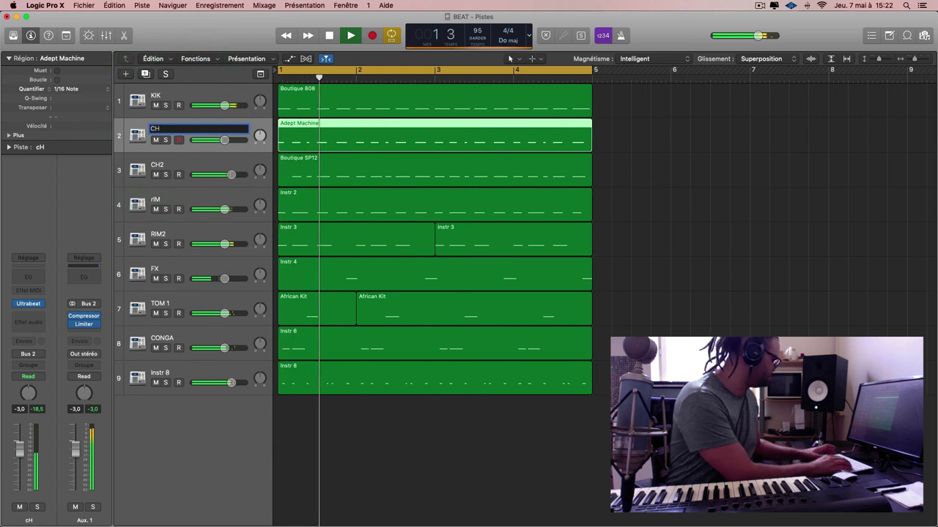
type("1")
key("Return")
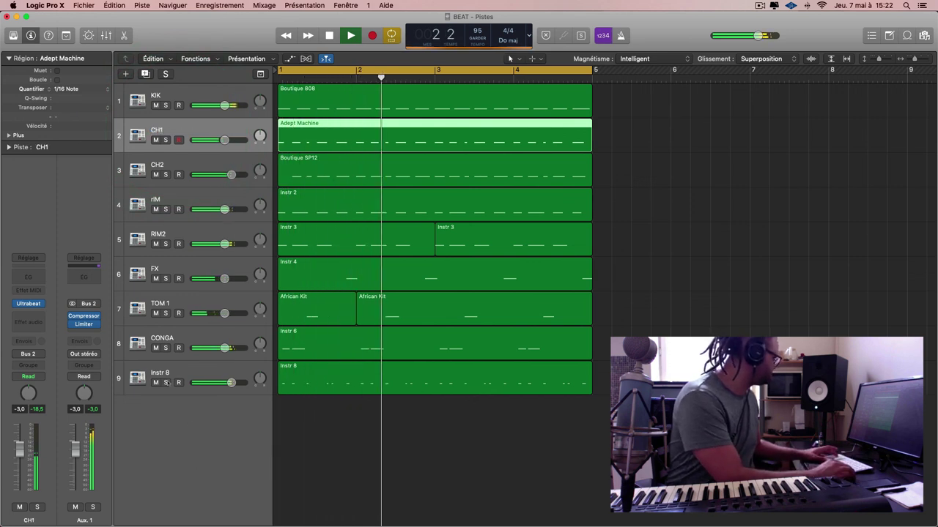
Listen to the Instr 8 track soloed, rename it as SH£ and clear its solo.
left_click(166, 382)
double_click(160, 372)
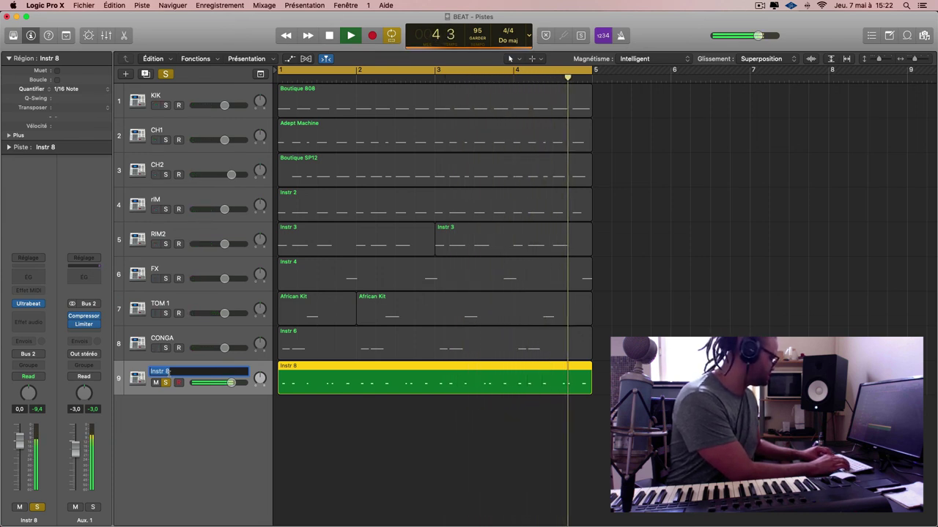
type("B")
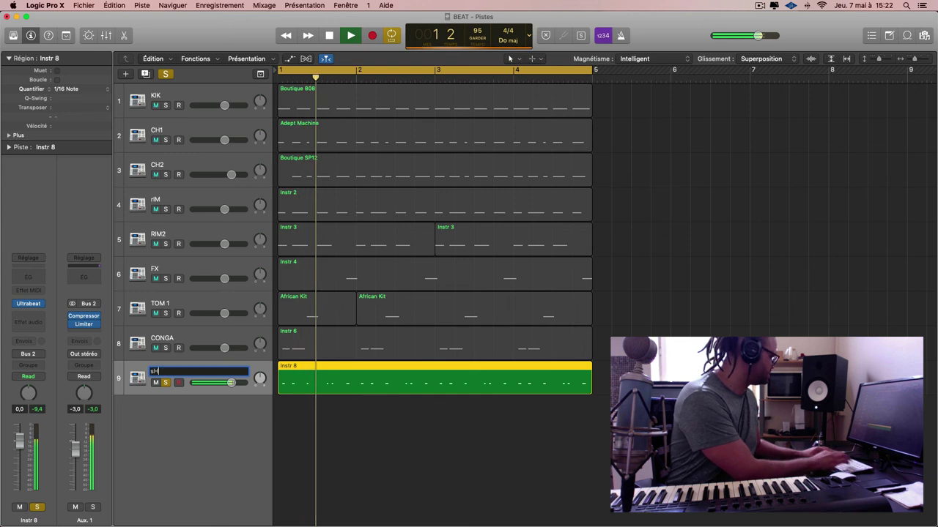
key("BackSpace")
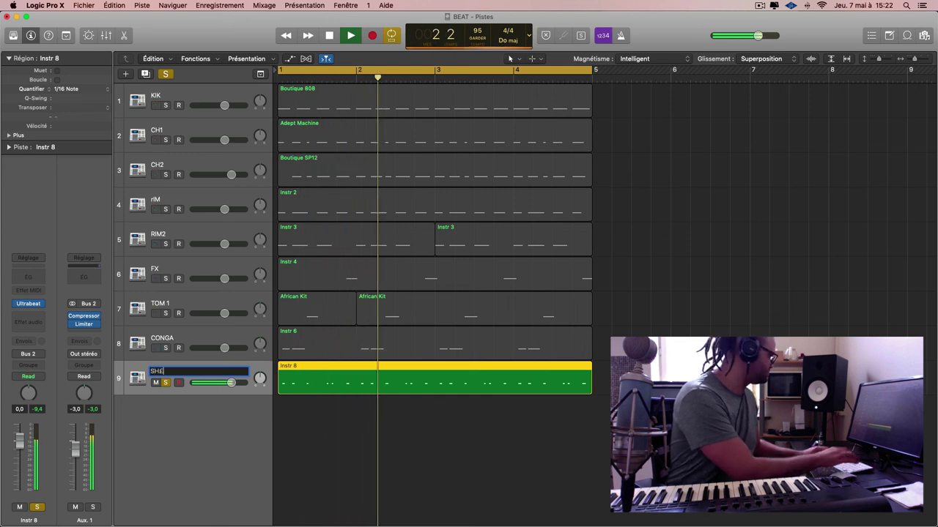
key("Return")
left_click(178, 382)
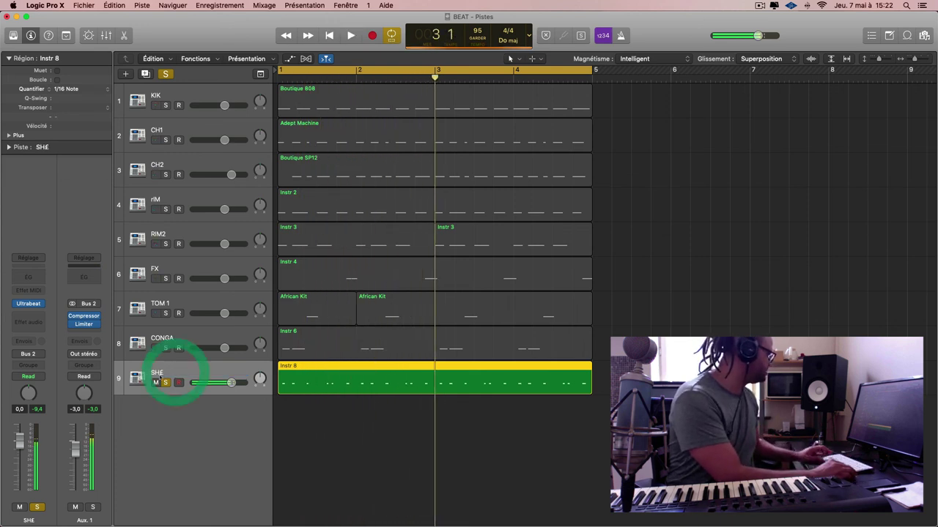
left_click(166, 382)
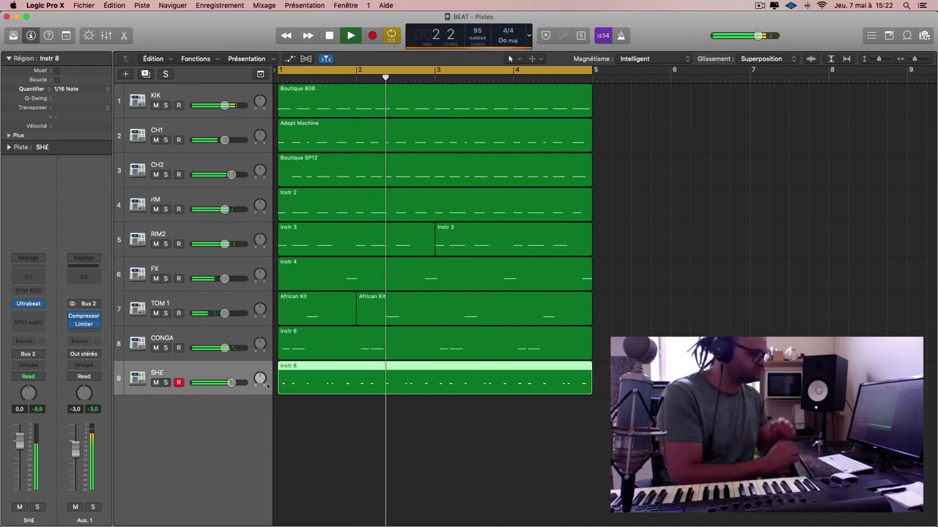
Raise the Aux. 1 volume to -1.4 dB in the mixer and close the mixer.
key("super+Up")
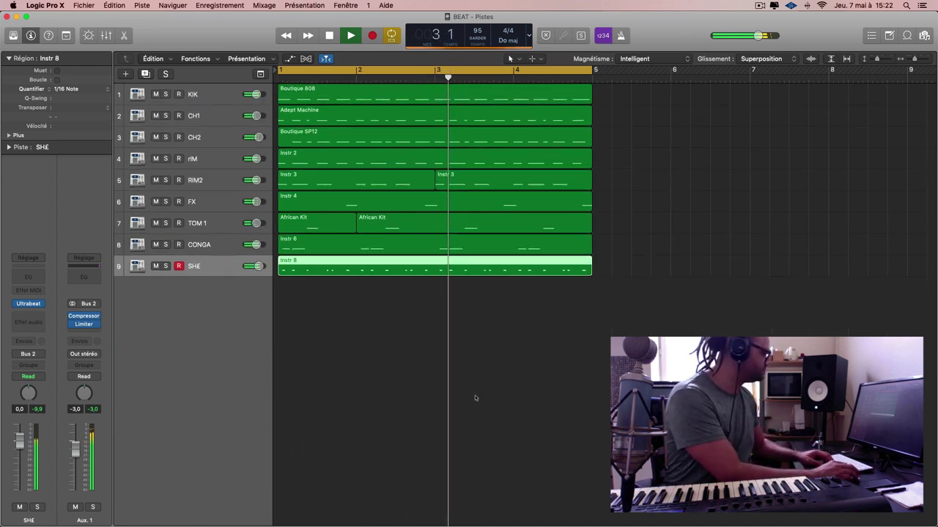
key("x")
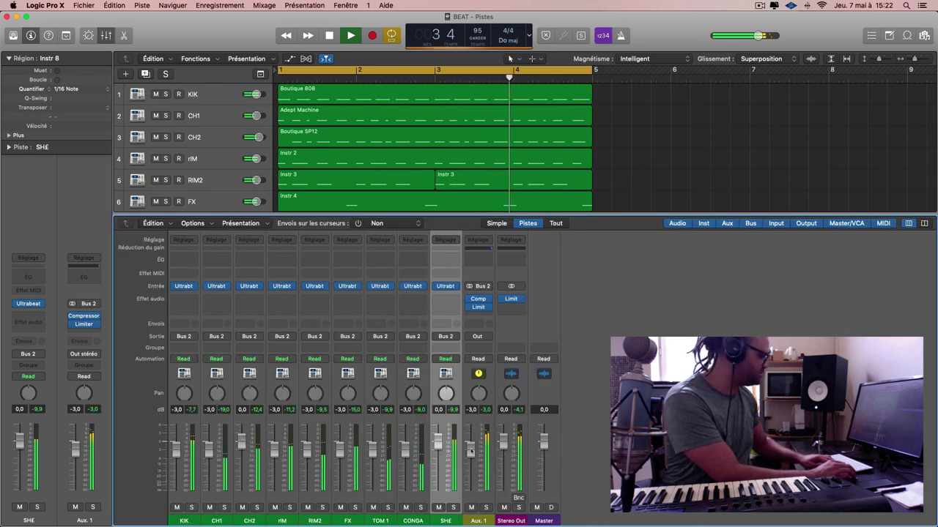
left_click(470, 452, "alt")
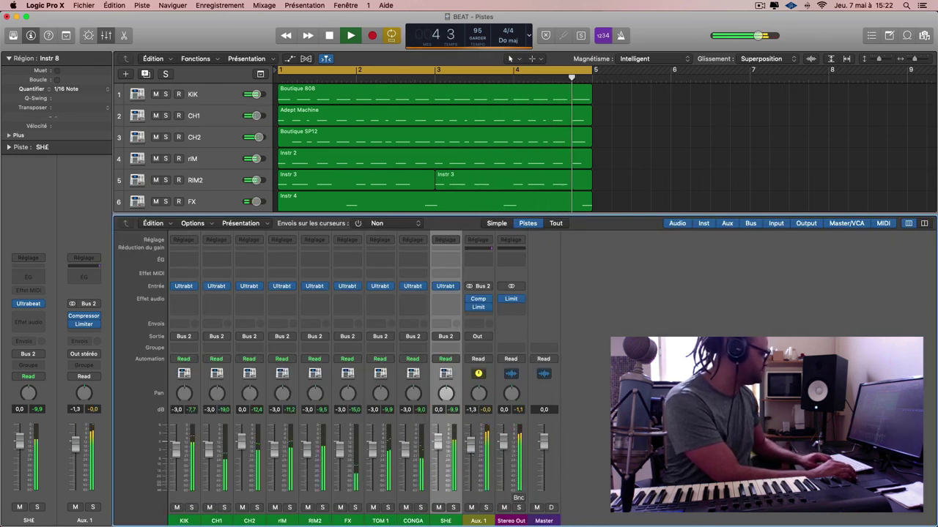
left_click(470, 441)
key("x")
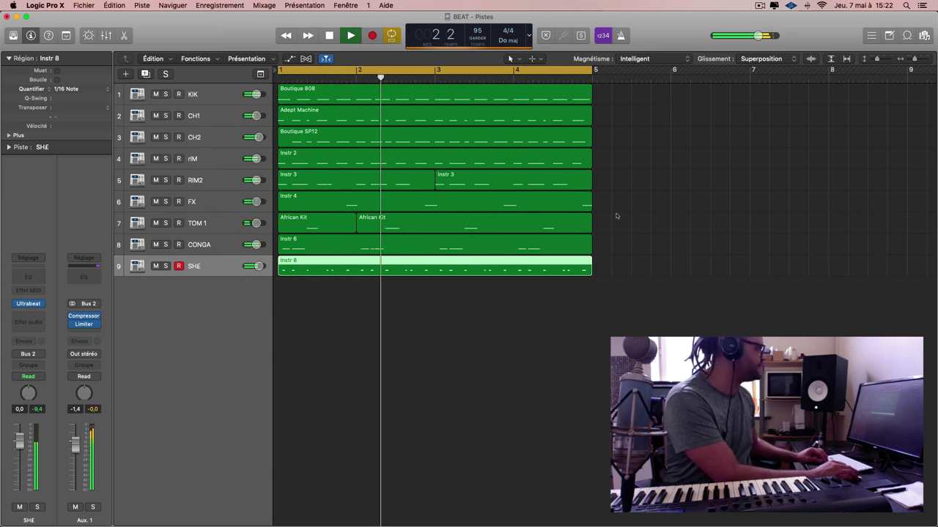
Select all regions on the nine tracks and repeat them four times, extending the beat to bar 21.
key("super+Left")
key("super+Left")
key("super+Left")
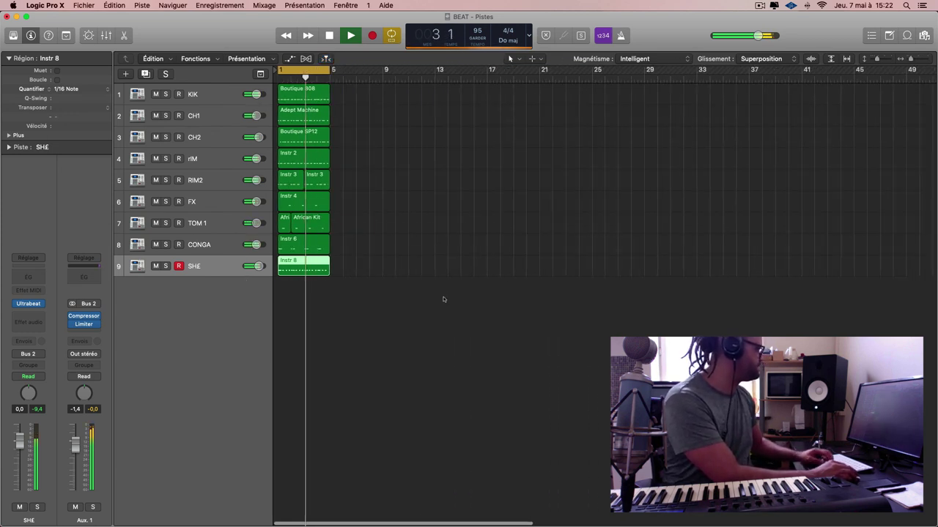
left_click_drag(442, 313, 271, 88)
key("super+r")
type("3")
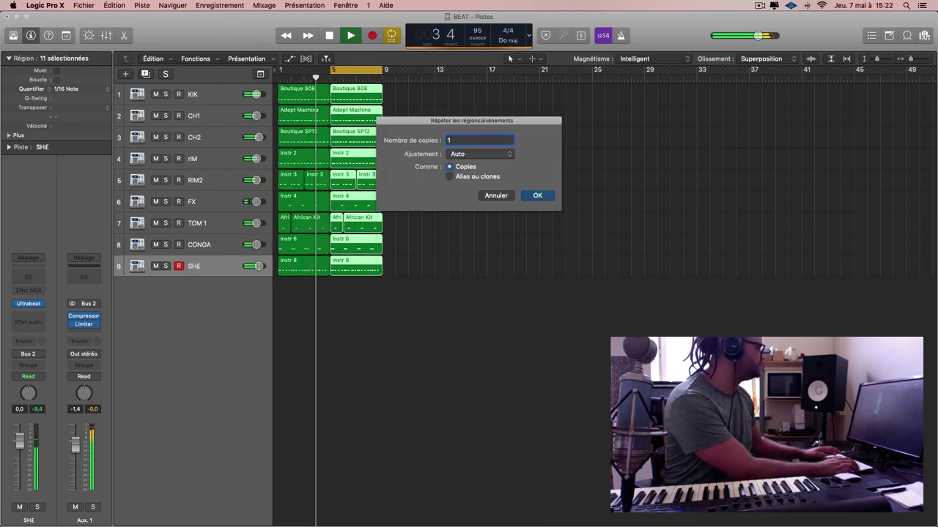
key("Return")
key("super+r")
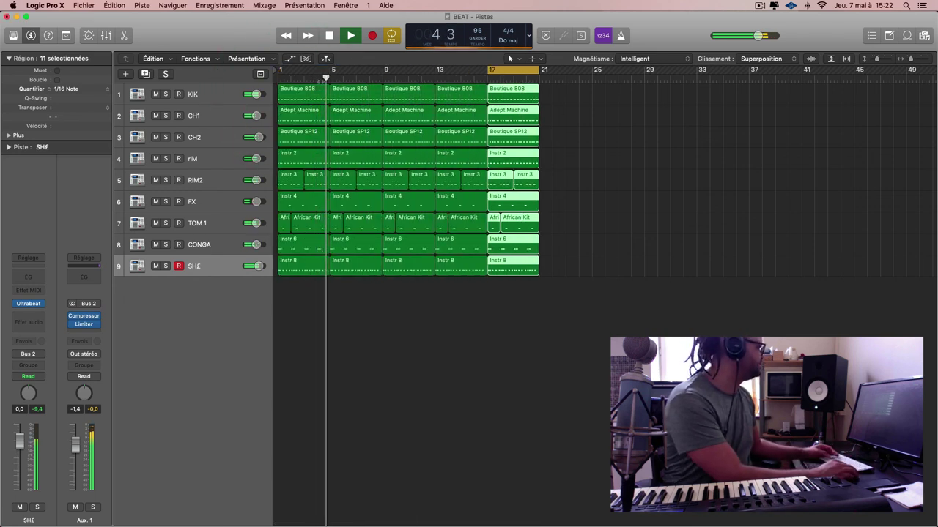
Continue playback from bar 19 and turn off cycle mode.
left_click(515, 68)
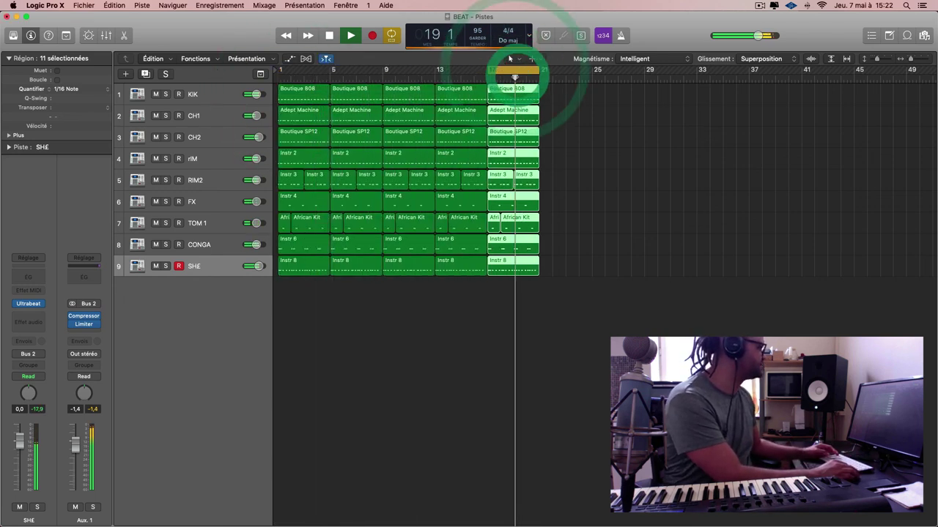
left_click(508, 65)
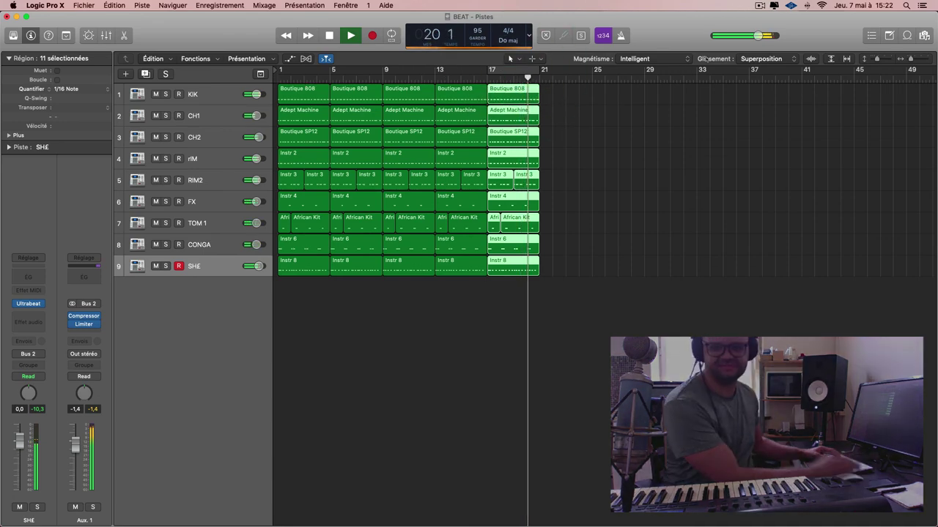